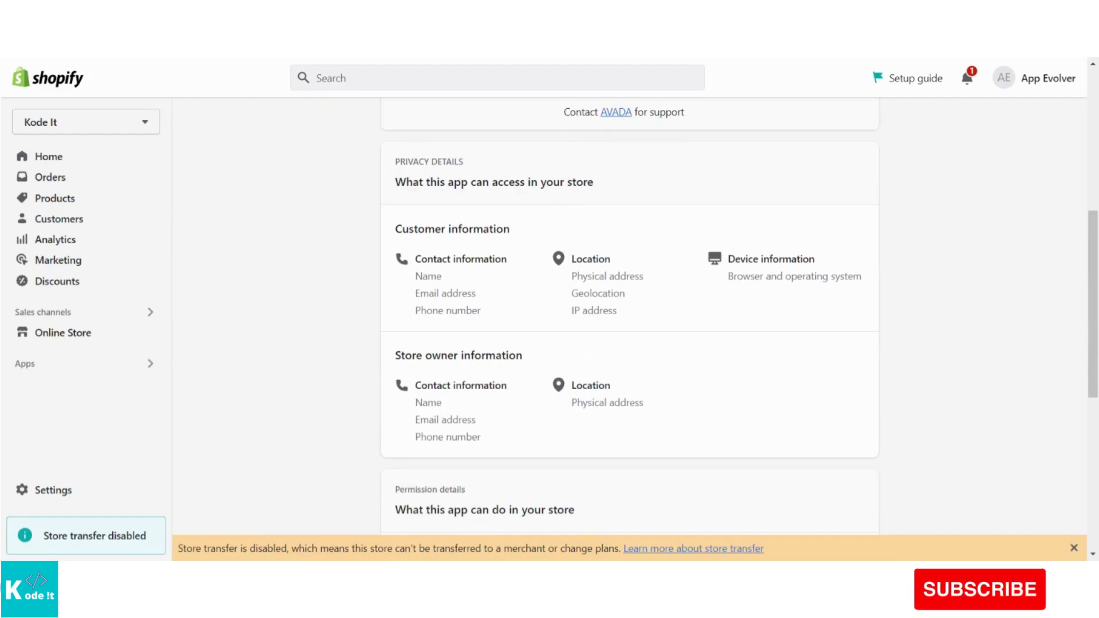
# - Review the requested permissions and install the AVA Trust Badges, Sales Pop-up app on the store
pyautogui.scroll(-2, 630, 315)
pyautogui.scroll(8, 630, 315)
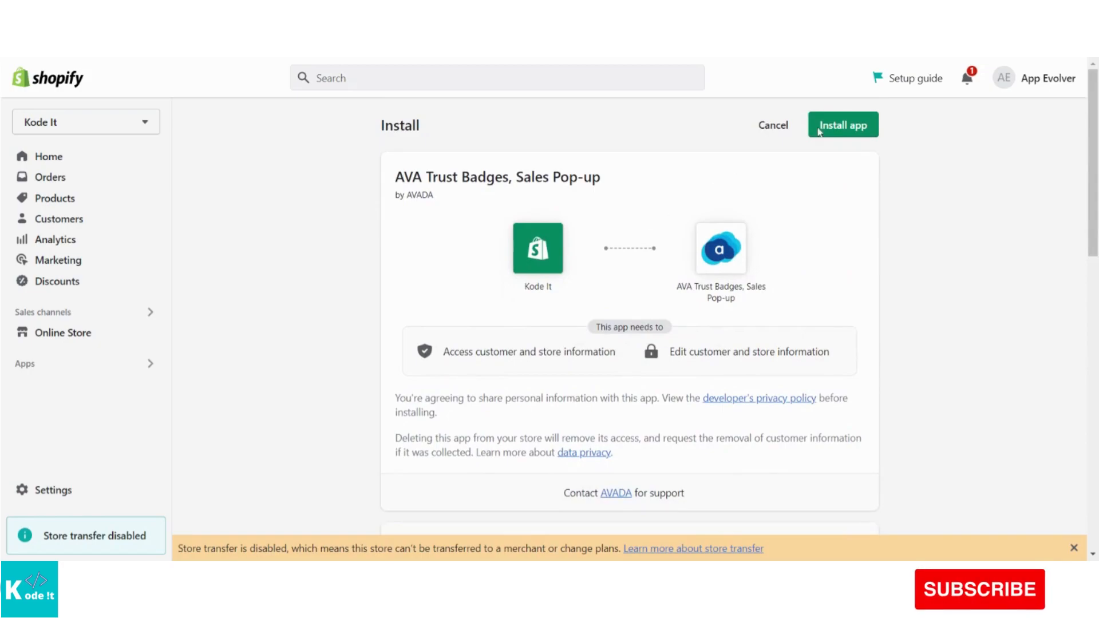
pyautogui.click(853, 130)
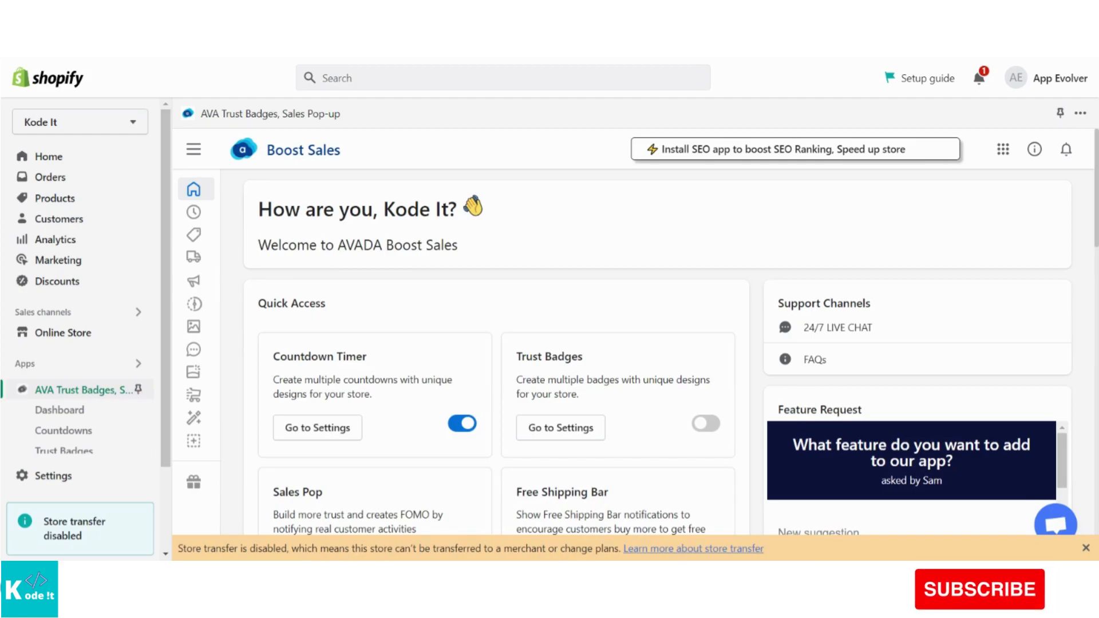
# - Look over the Boost Sales dashboard features and open the Live Chat settings
pyautogui.scroll(-2, 321, 289)
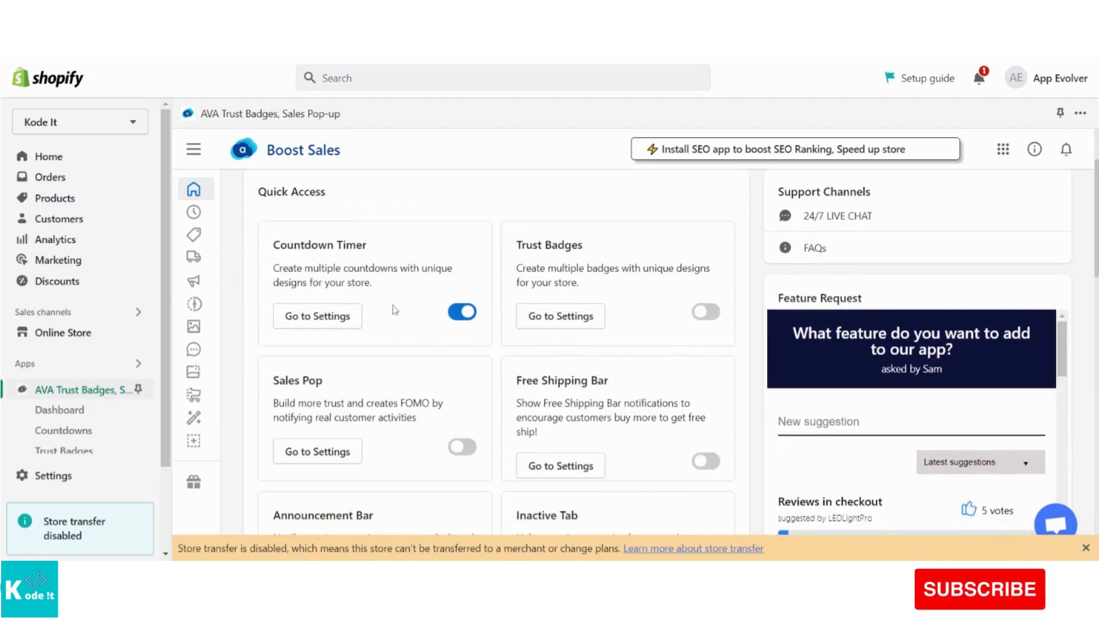
pyautogui.scroll(-1, 410, 319)
pyautogui.scroll(3, 411, 321)
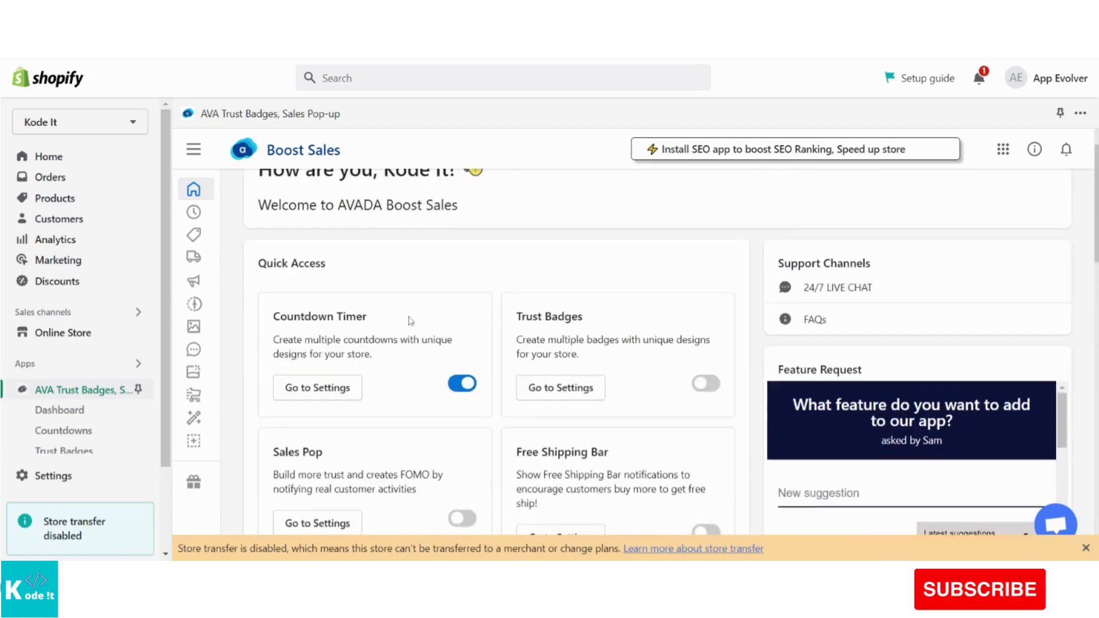
pyautogui.moveTo(203, 278)
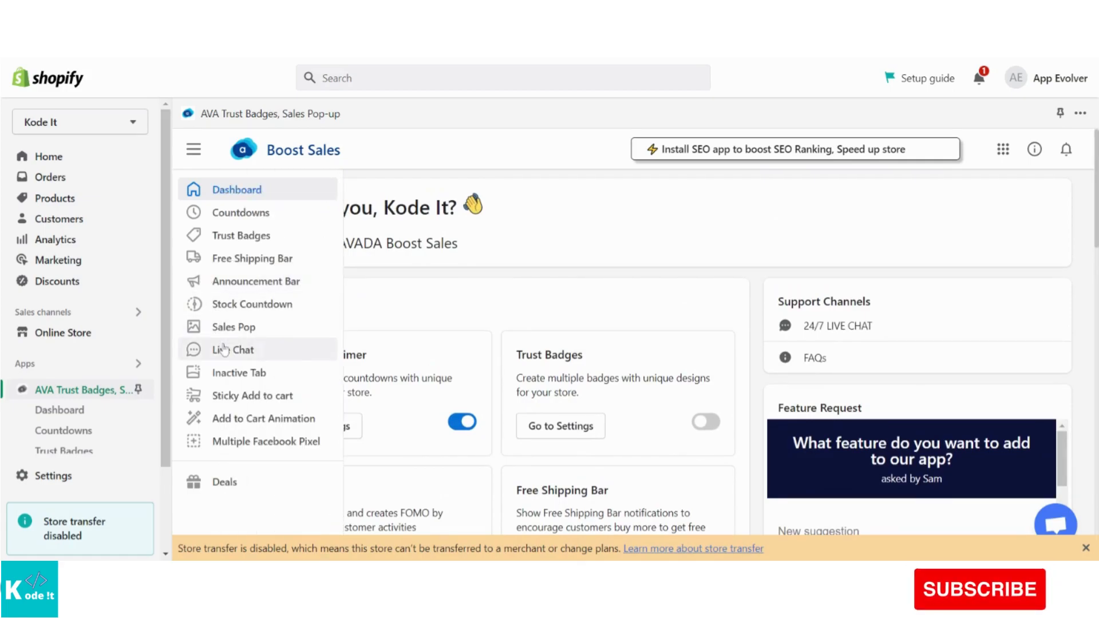
pyautogui.scroll(-1, 224, 350)
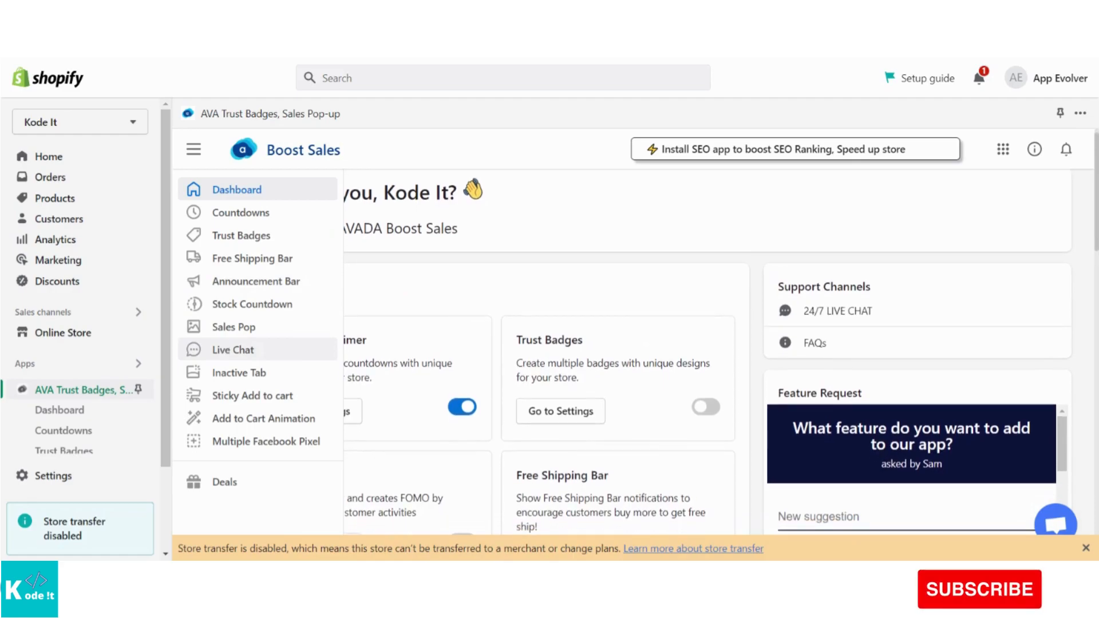
pyautogui.click(272, 362)
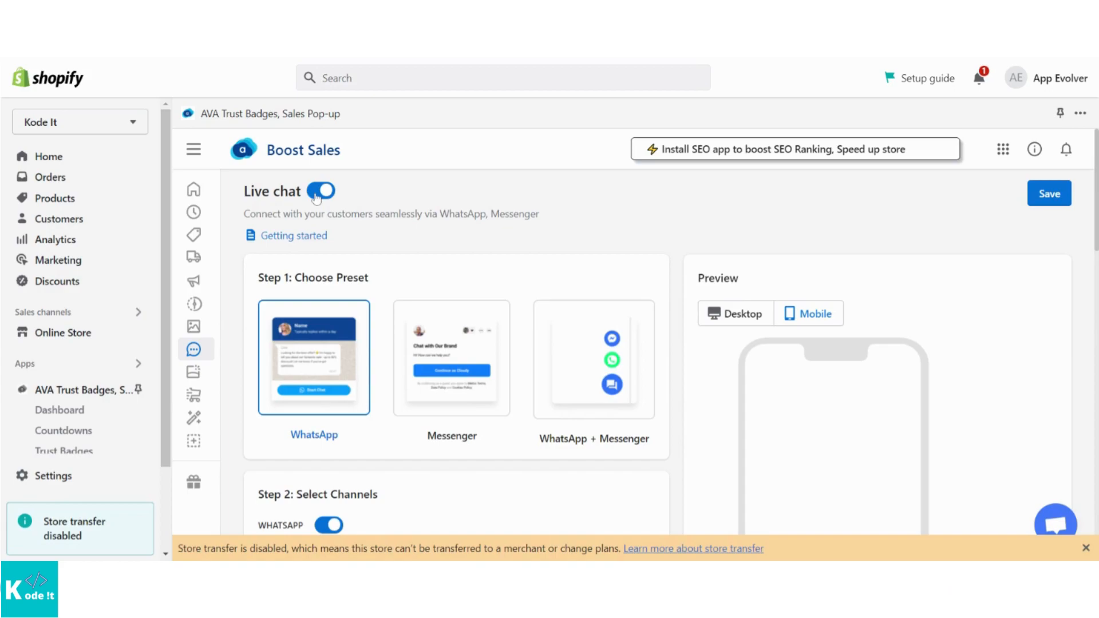
# - Try the Messenger and WhatsApp + Messenger live chat presets and switch back to the WhatsApp preset
pyautogui.scroll(-1, 411, 243)
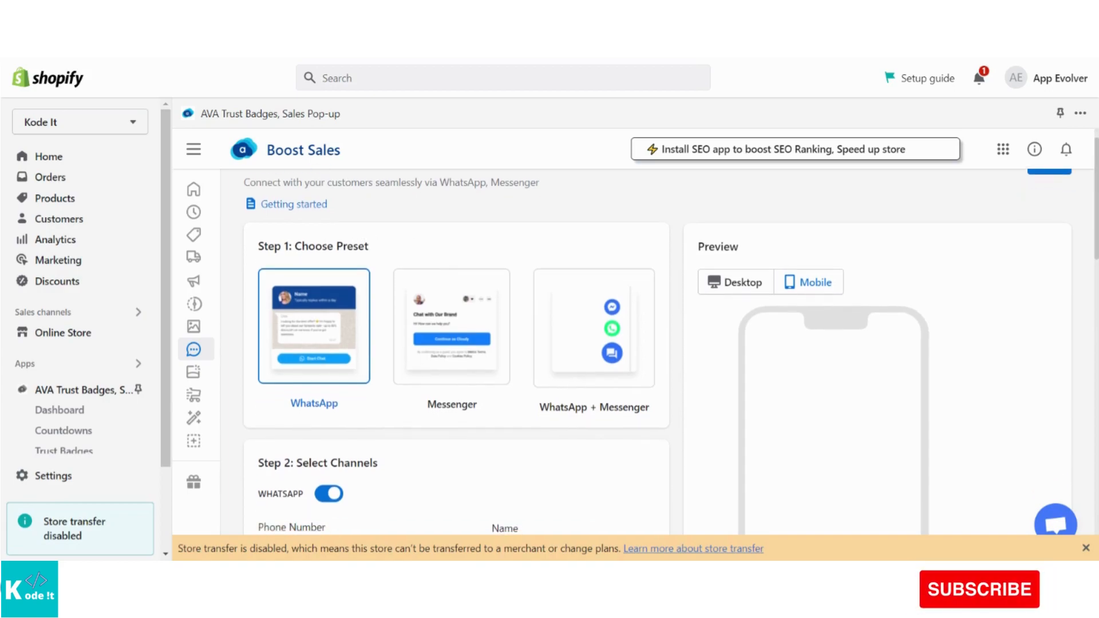
pyautogui.scroll(-1, 380, 248)
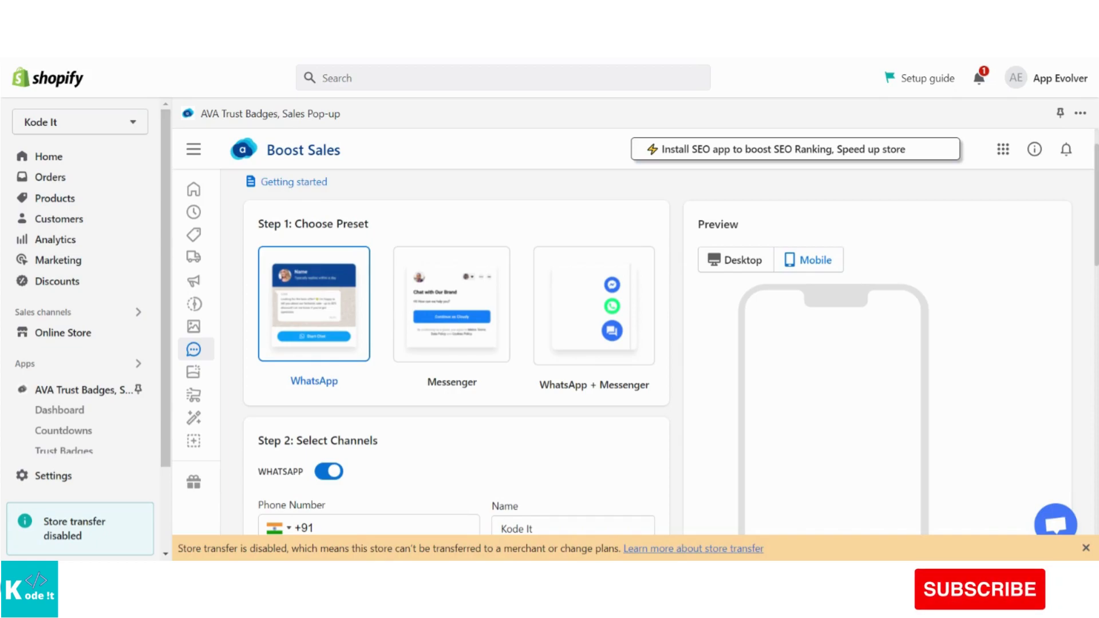
pyautogui.click(455, 300)
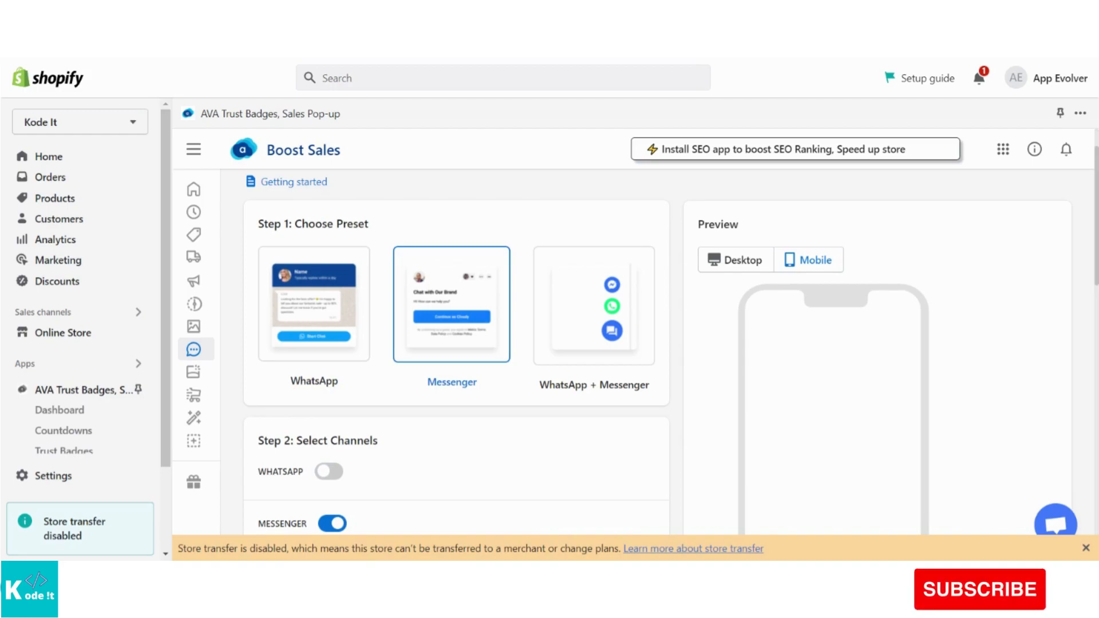
pyautogui.click(567, 316)
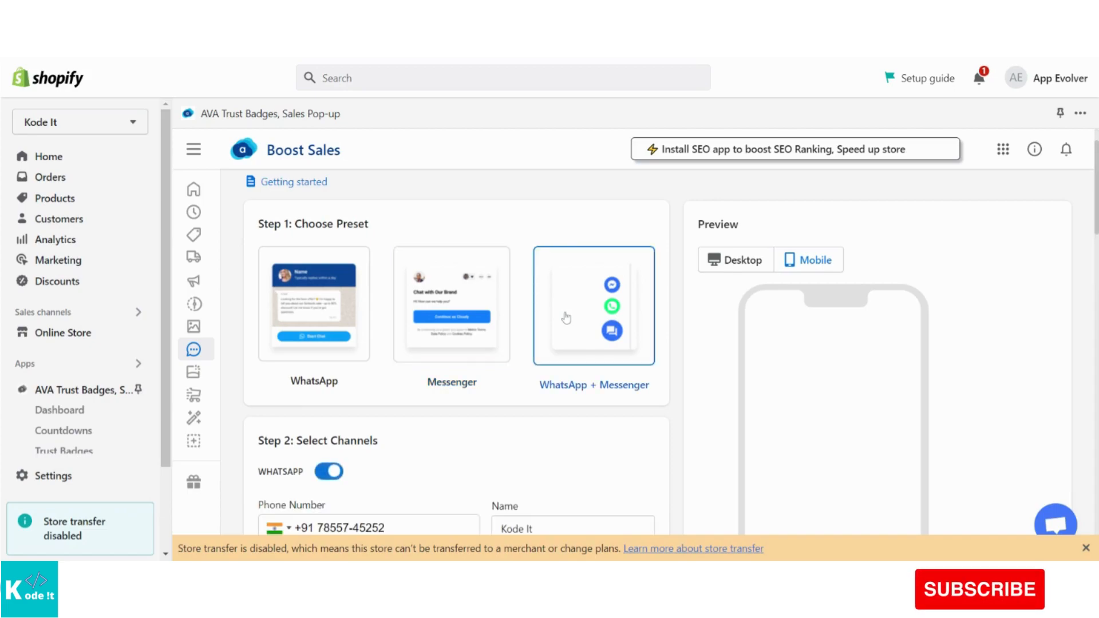
pyautogui.scroll(-1, 566, 318)
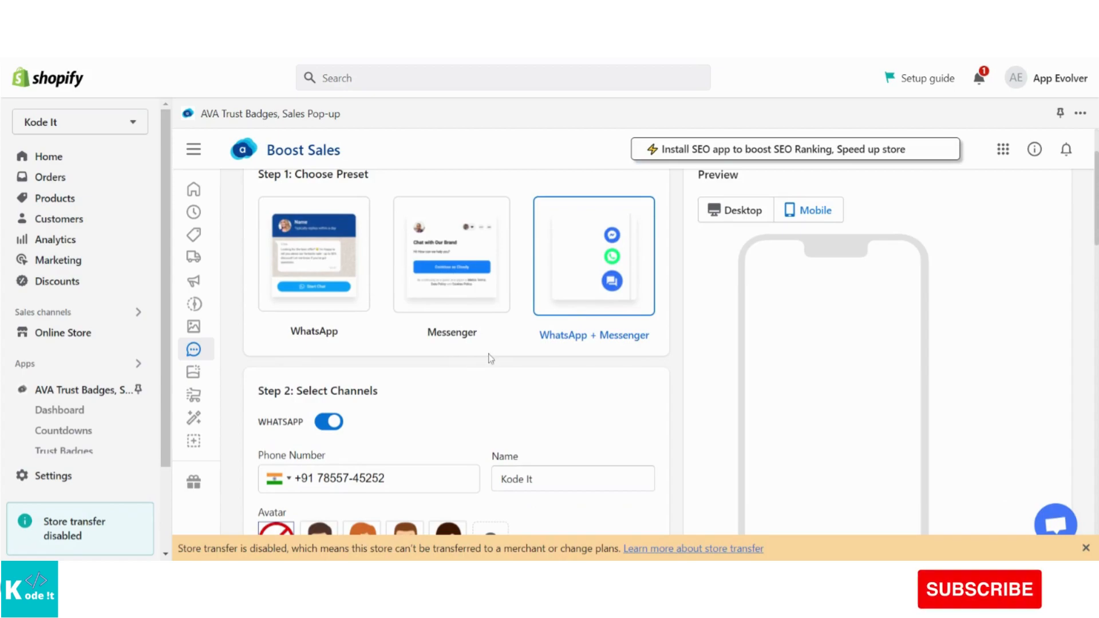
pyautogui.click(348, 269)
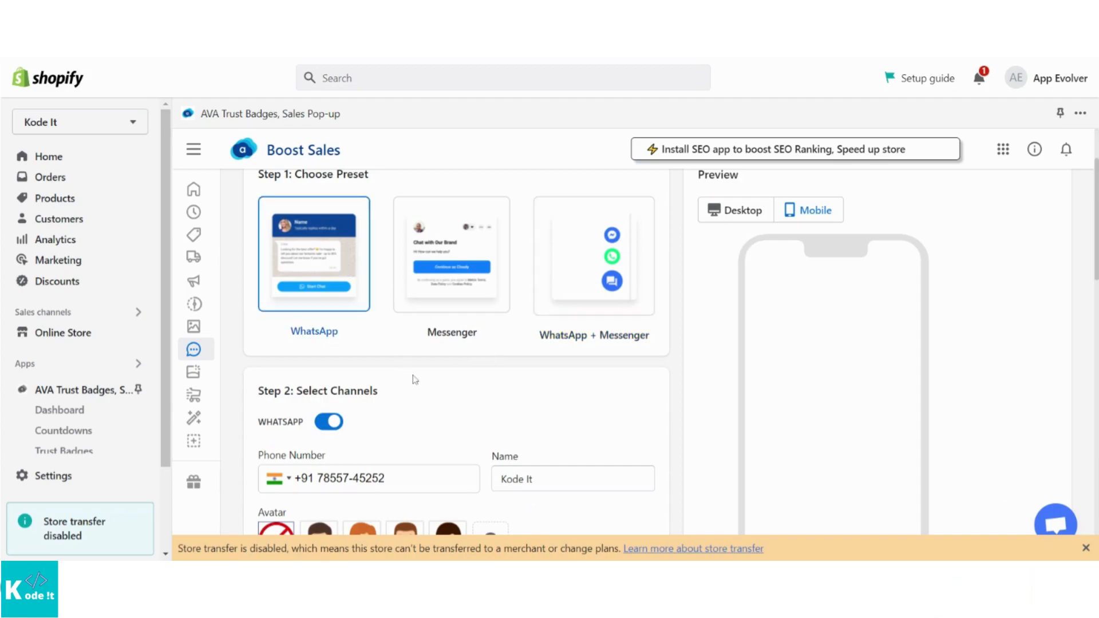
# - View the available country codes for the WhatsApp channel's phone number and close the list without choosing another
pyautogui.scroll(-1, 412, 378)
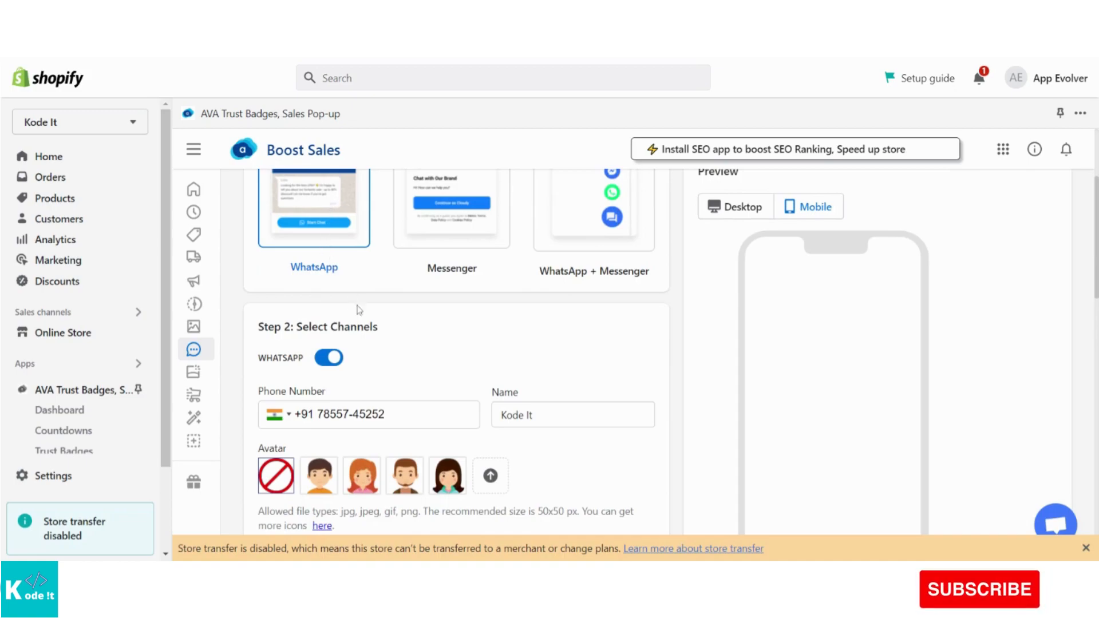
pyautogui.scroll(-1, 362, 309)
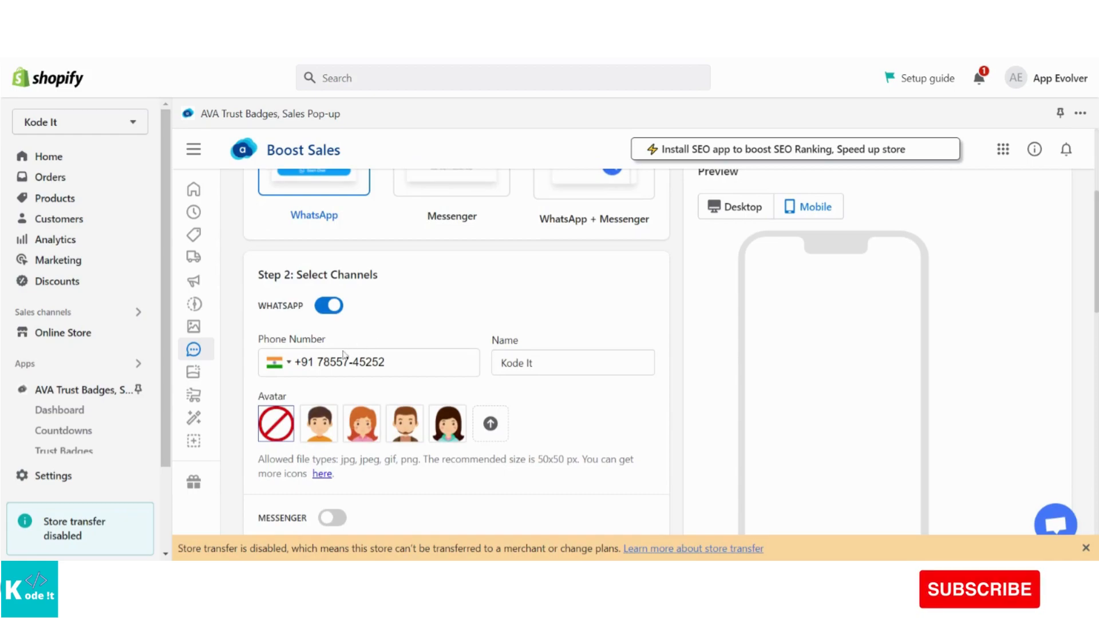
pyautogui.click(293, 363)
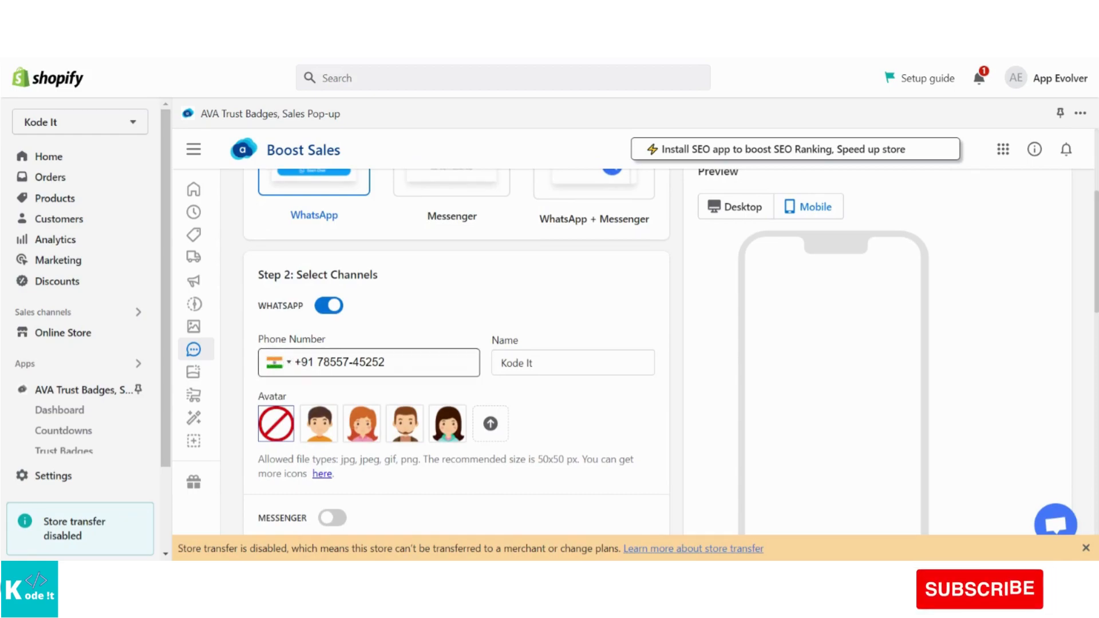
pyautogui.click(291, 365)
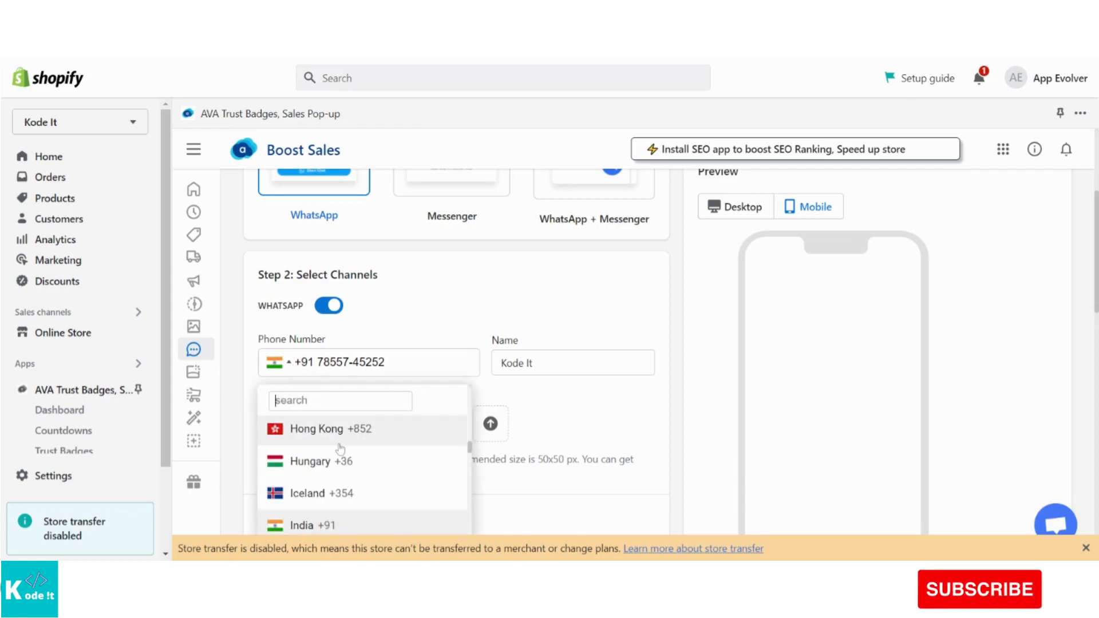
pyautogui.click(383, 335)
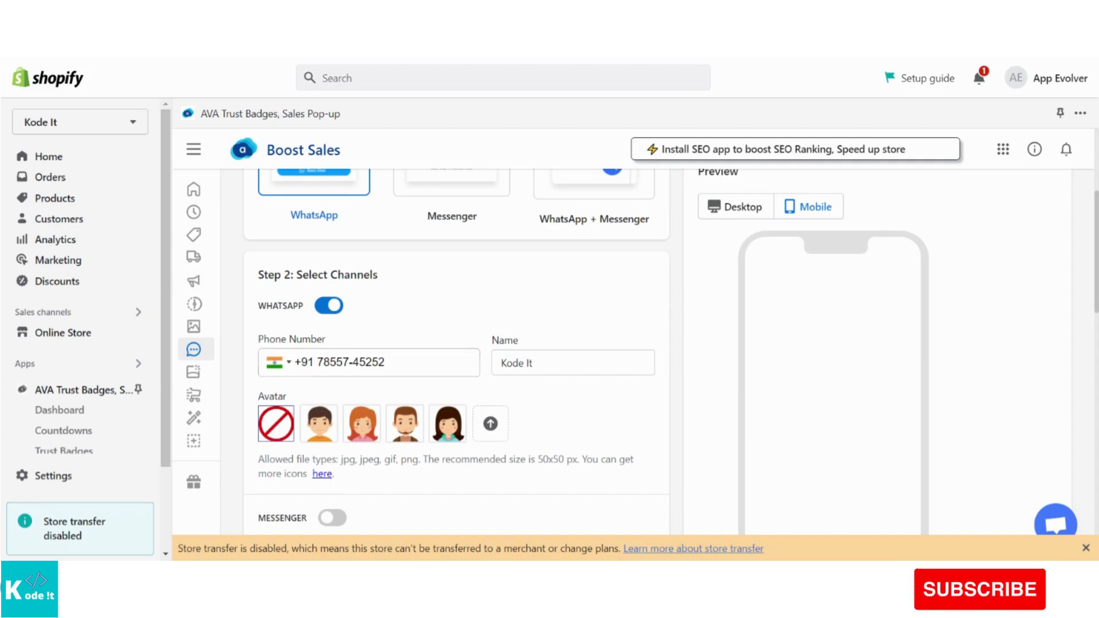
# - Examine the WhatsApp channel's name field, avatar choices and the Messenger channel option
pyautogui.click(566, 363)
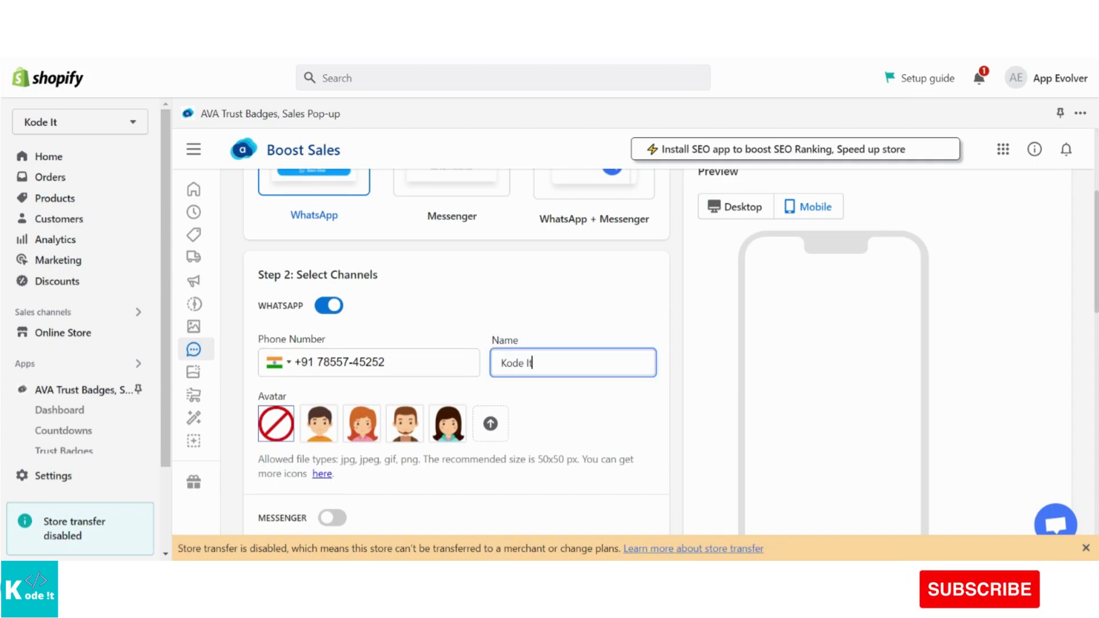
pyautogui.click(554, 338)
pyautogui.scroll(-1, 554, 338)
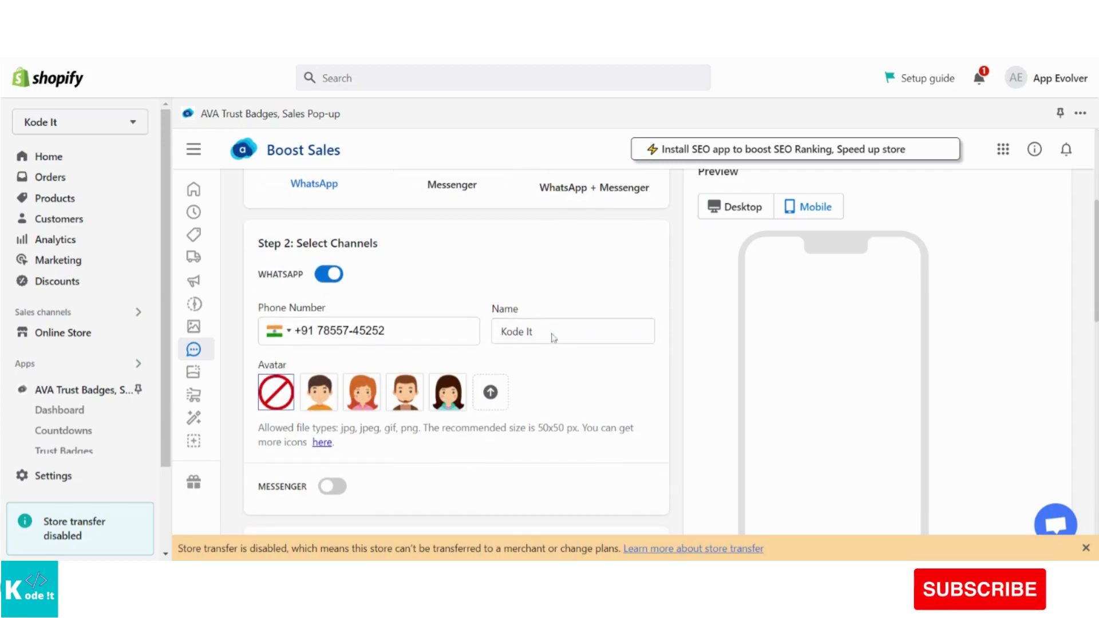
pyautogui.scroll(-3, 866, 371)
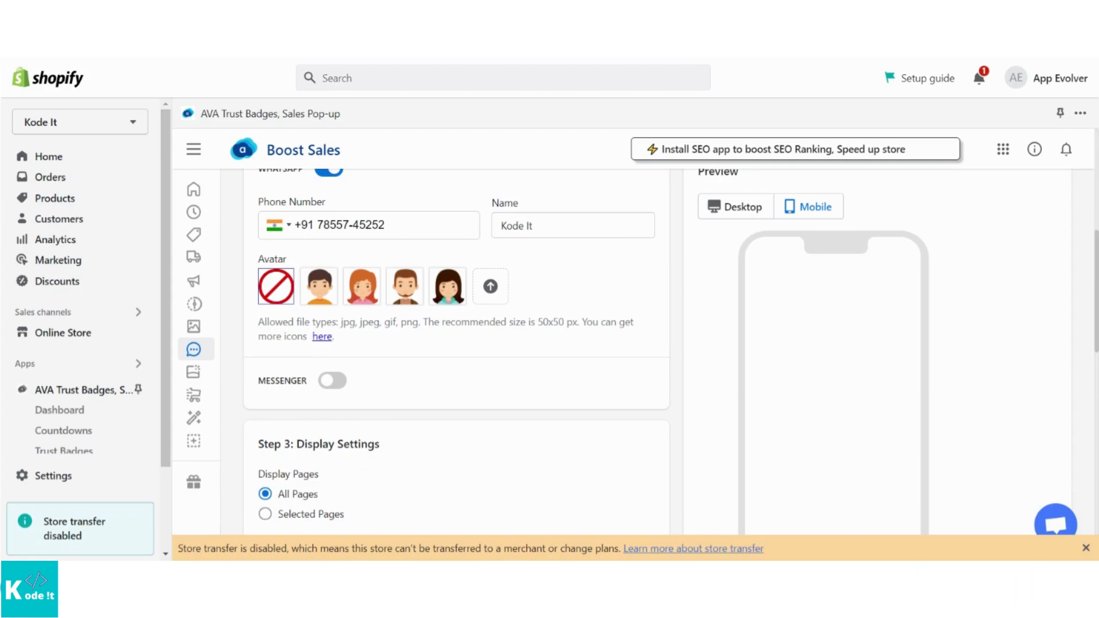
pyautogui.scroll(-1, 457, 352)
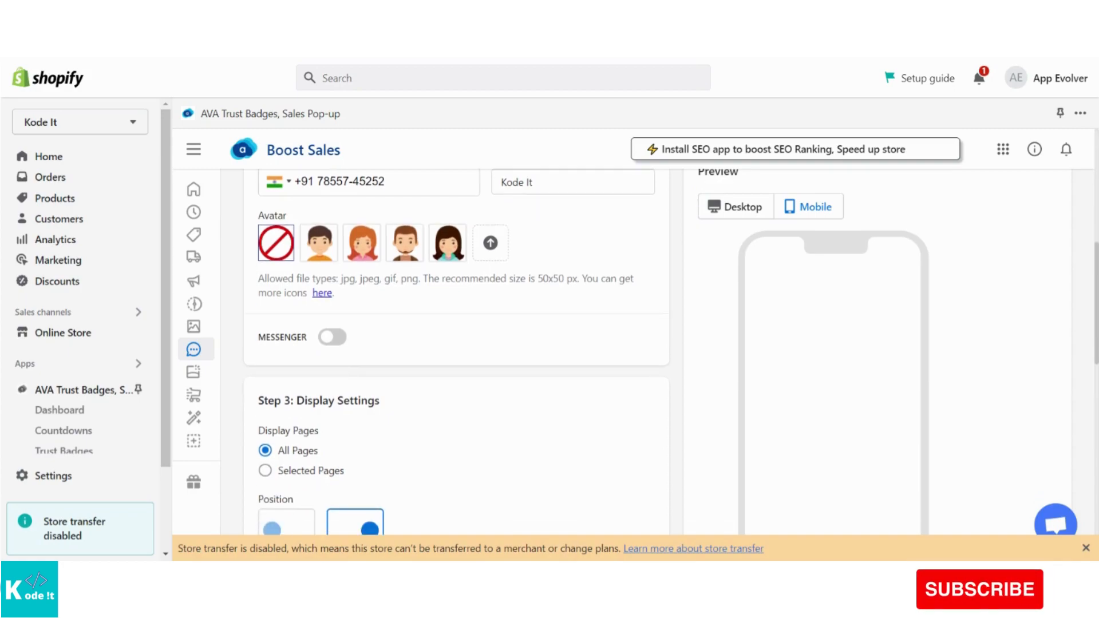
pyautogui.scroll(2, 293, 291)
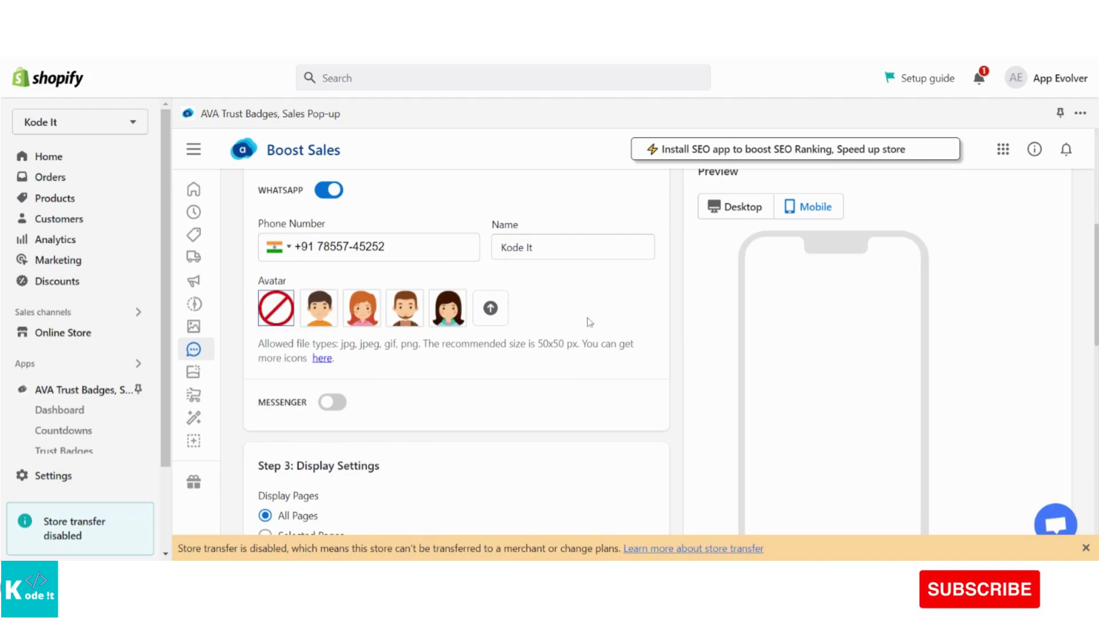
# - Try the Selected Pages display option in the live chat's display settings and return to All Pages
pyautogui.scroll(-2, 590, 315)
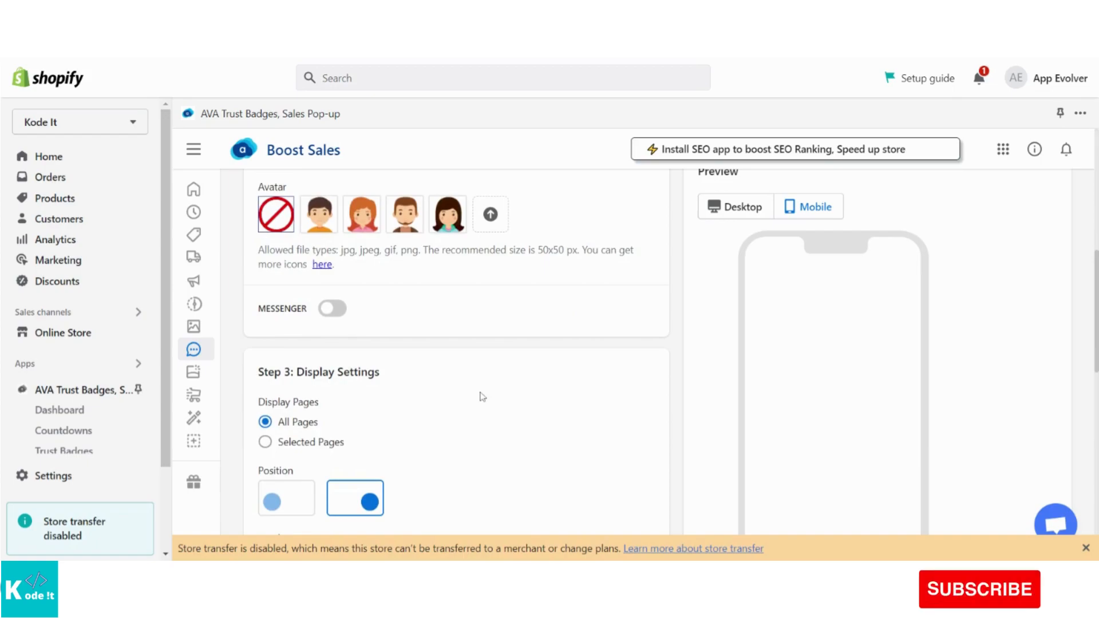
pyautogui.scroll(-2, 482, 397)
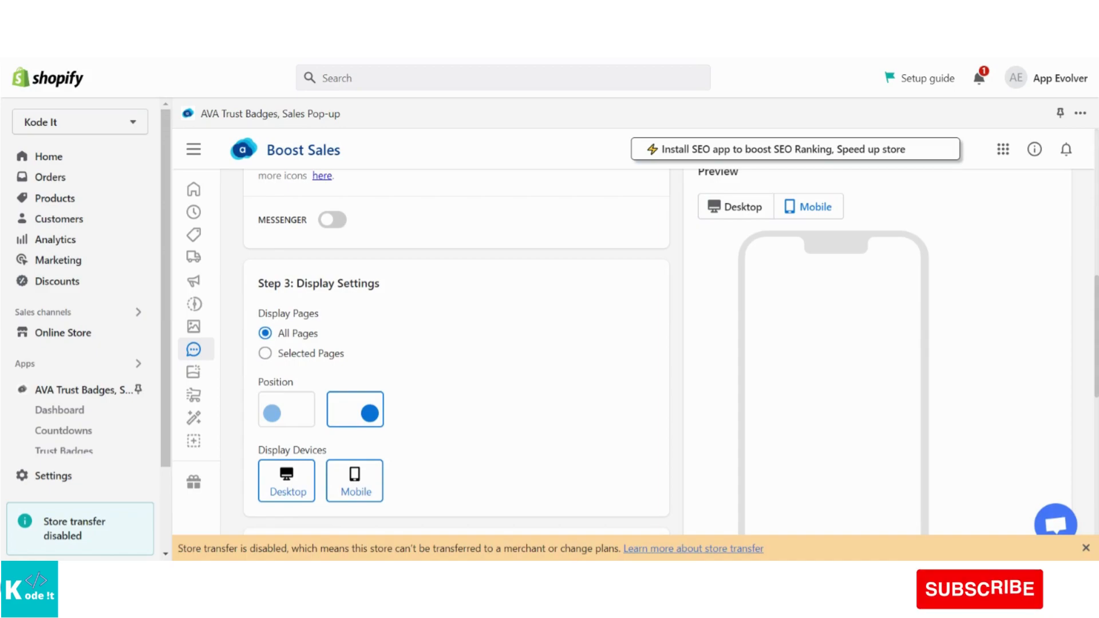
pyautogui.click(282, 357)
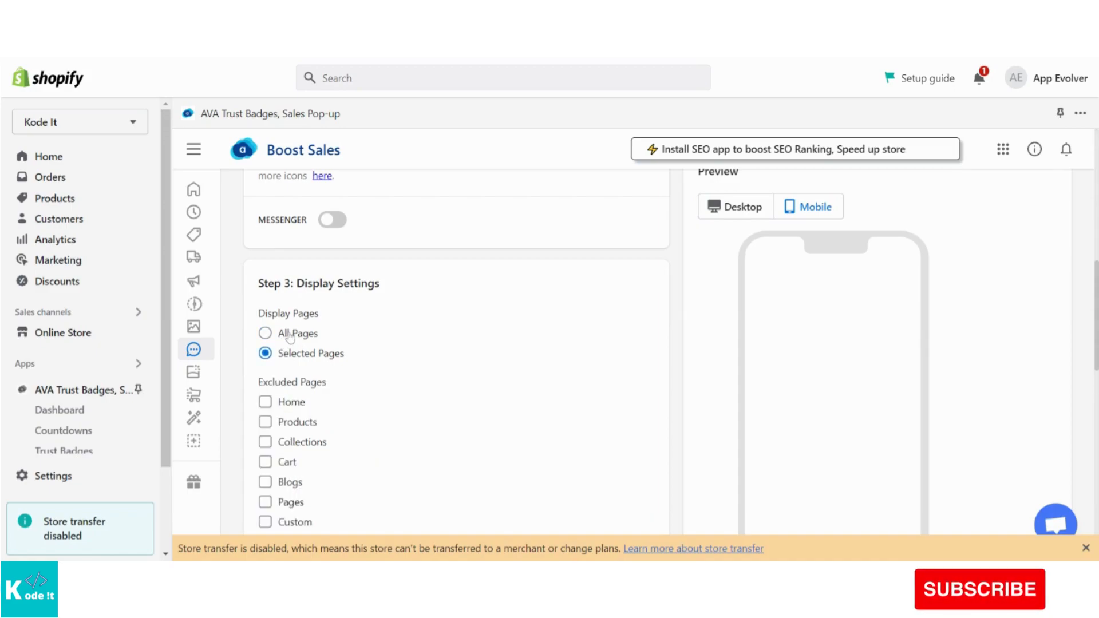
pyautogui.click(290, 338)
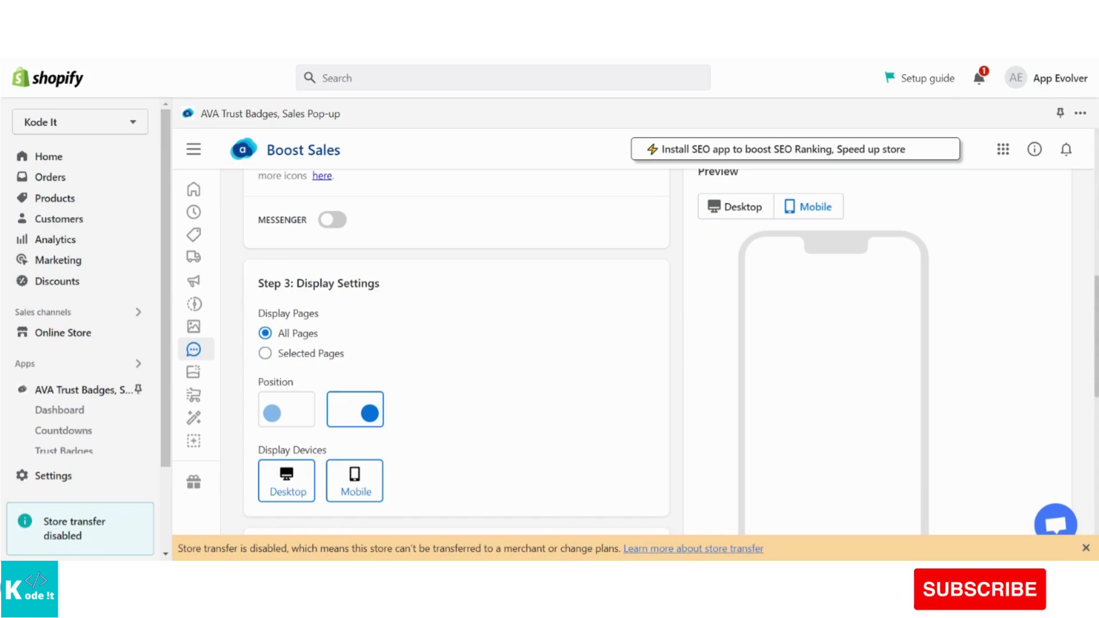
# - Try showing the live chat on selected pages with Cart and Blogs excluded, and set it back to All Pages
pyautogui.scroll(-1, 412, 309)
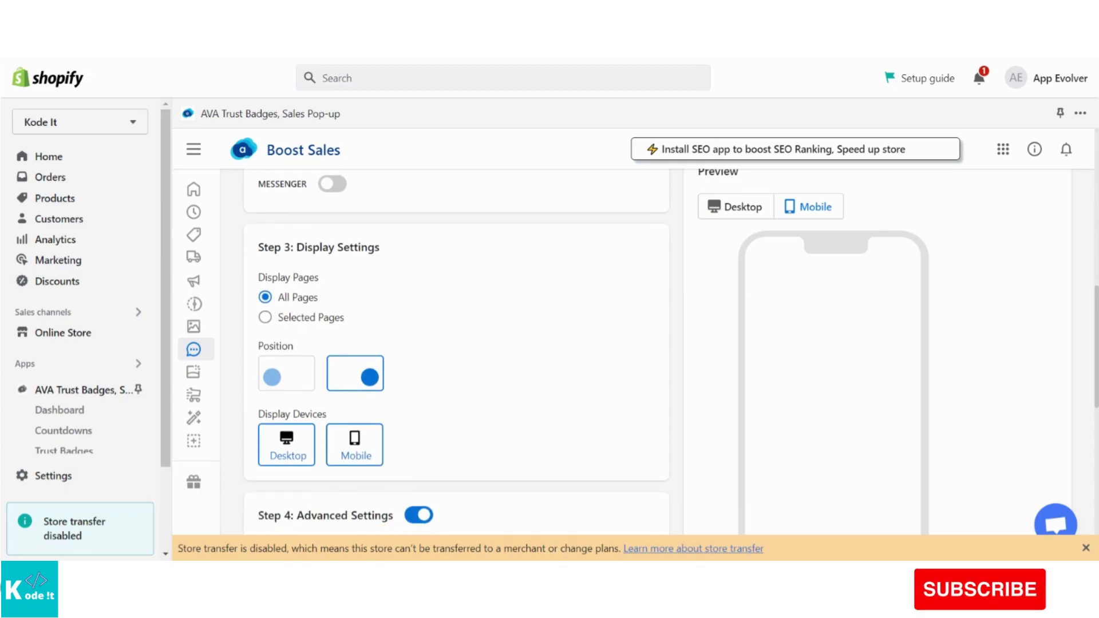
pyautogui.click(323, 324)
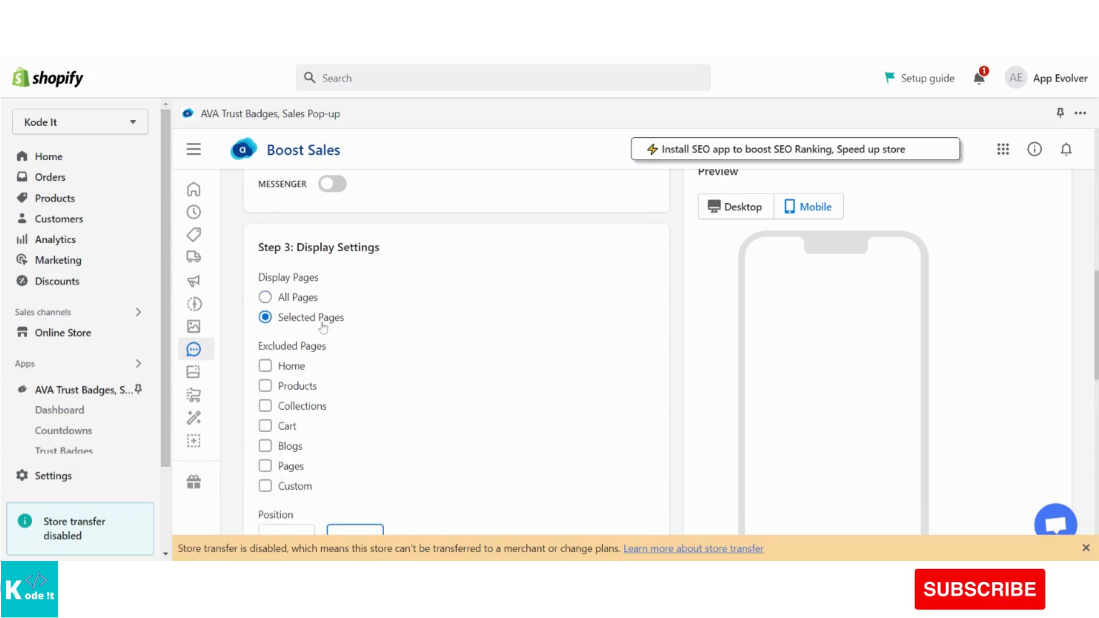
pyautogui.scroll(-1, 368, 359)
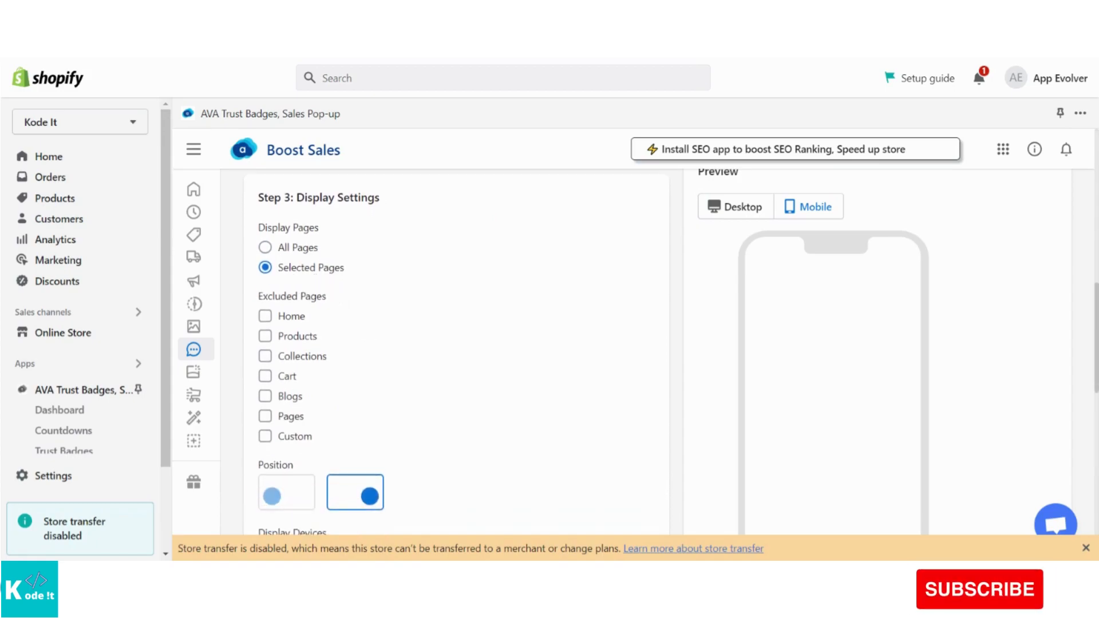
pyautogui.moveTo(258, 296); pyautogui.dragTo(338, 297)
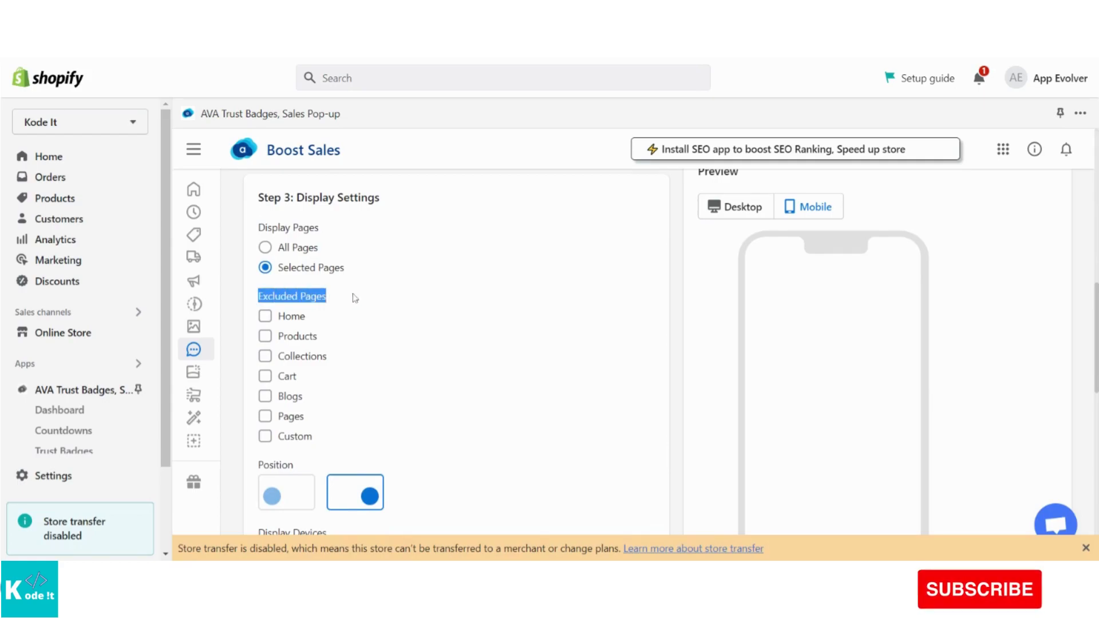
pyautogui.click(355, 298)
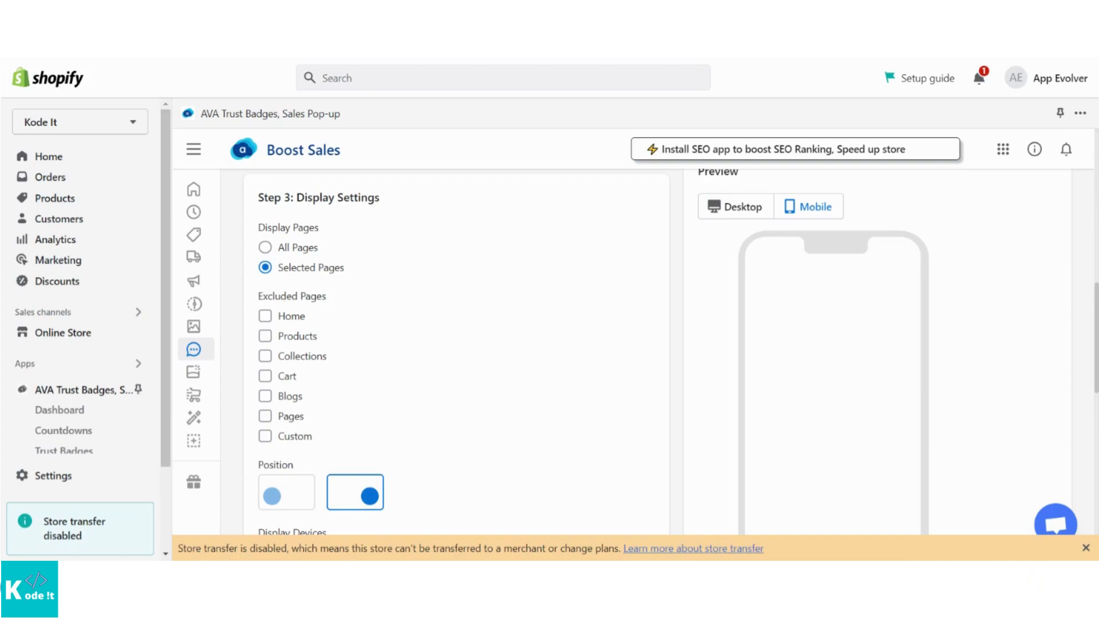
pyautogui.click(269, 381)
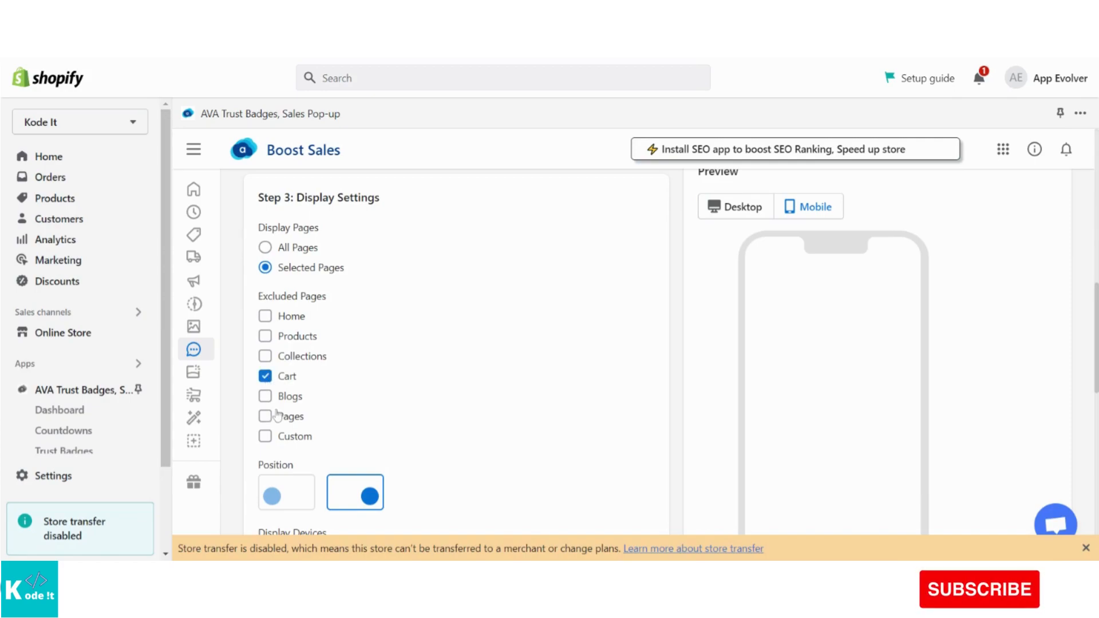
pyautogui.click(265, 397)
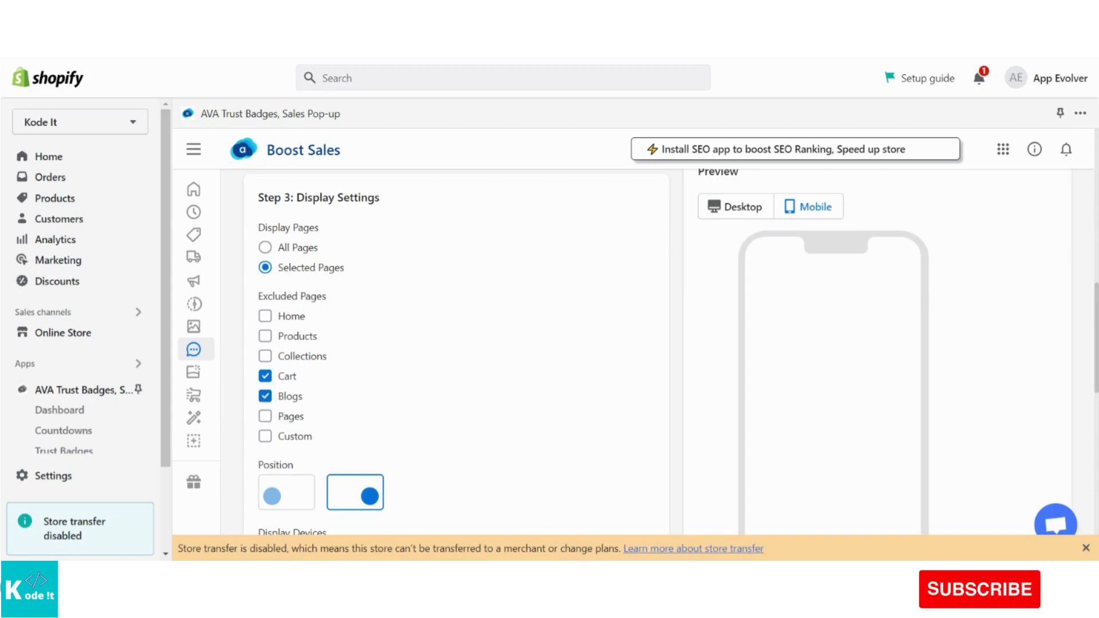
pyautogui.click(299, 252)
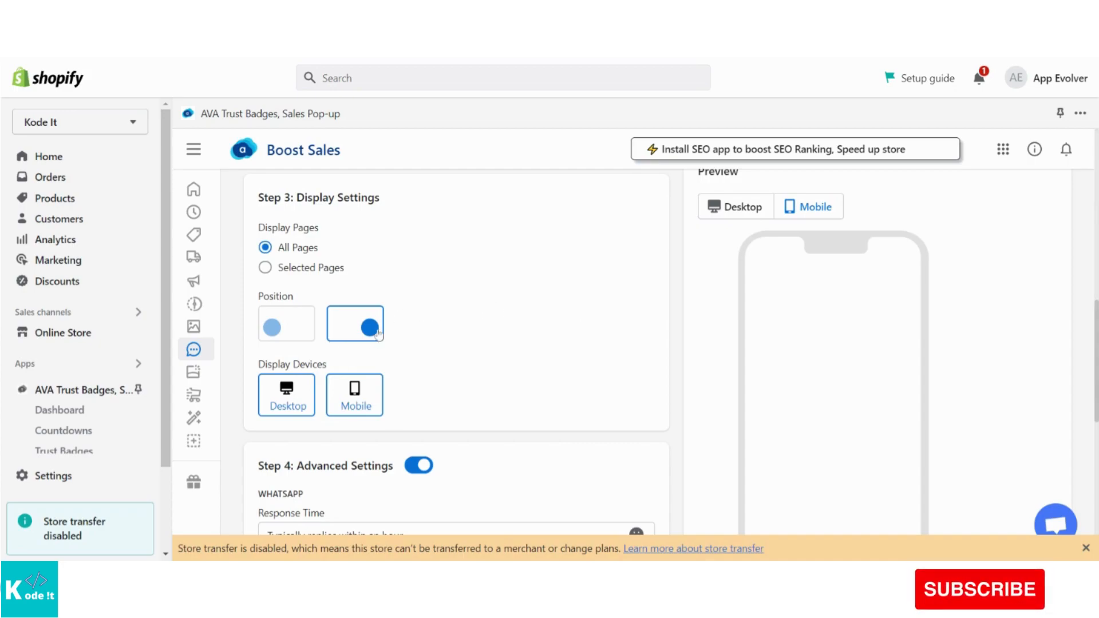
# - Try the left widget position and switching off both display devices, and restore the right position with Desktop and Mobile enabled
pyautogui.click(307, 333)
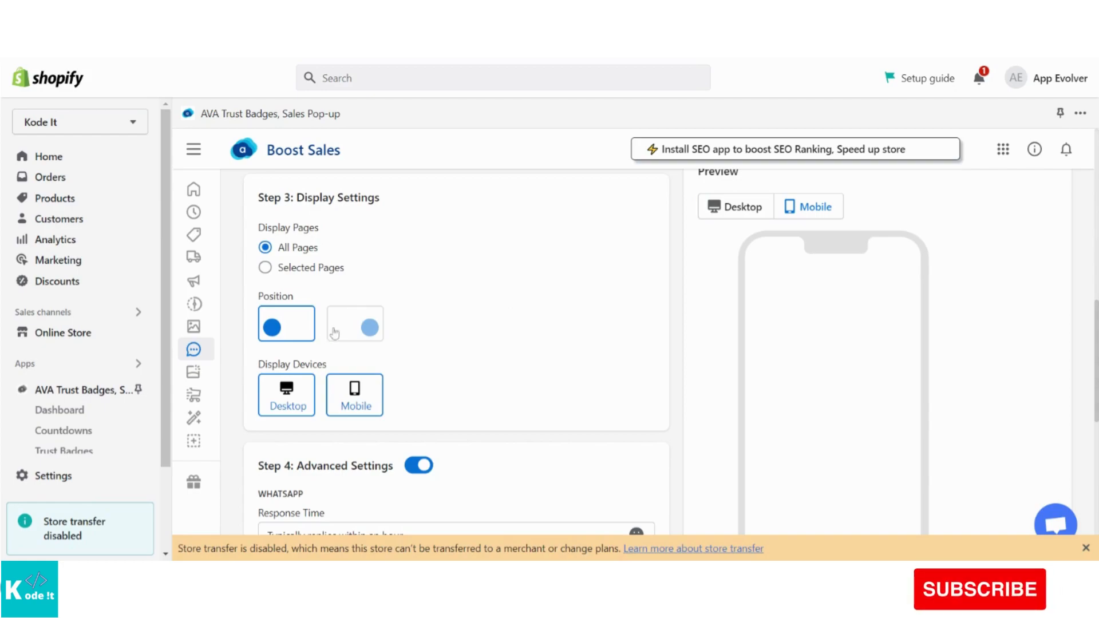
pyautogui.click(351, 333)
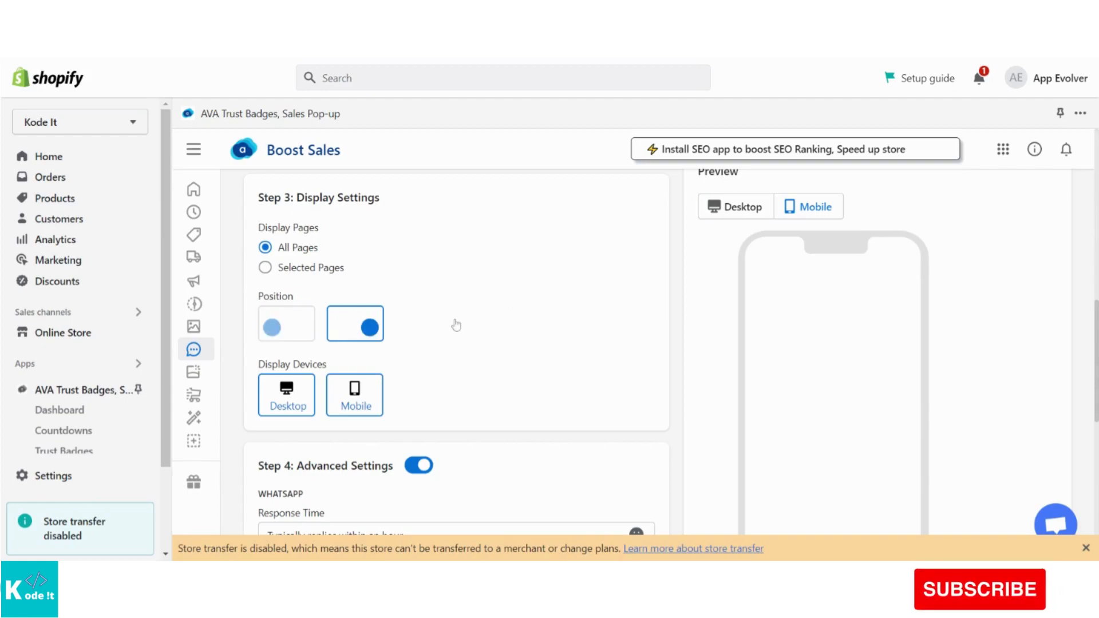
pyautogui.scroll(-1, 455, 325)
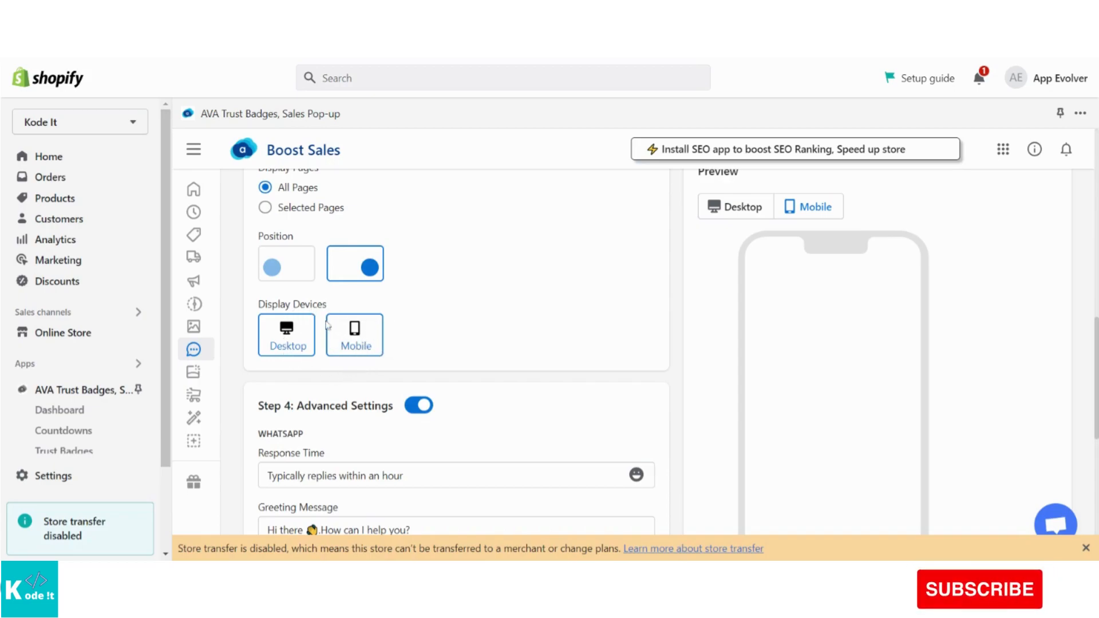
pyautogui.click(353, 347)
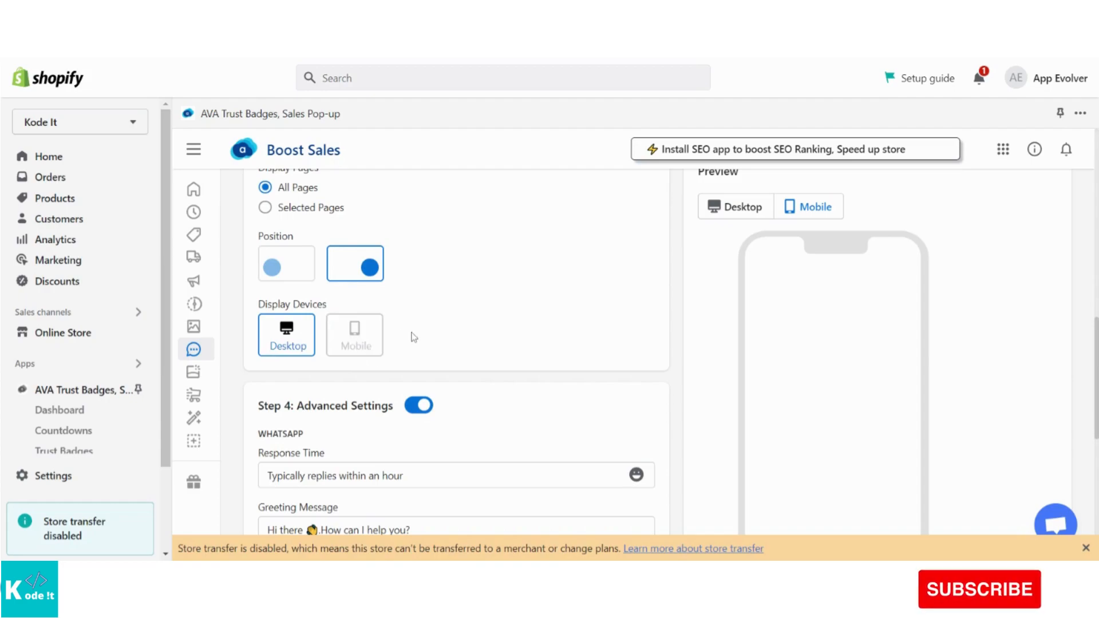
pyautogui.click(285, 349)
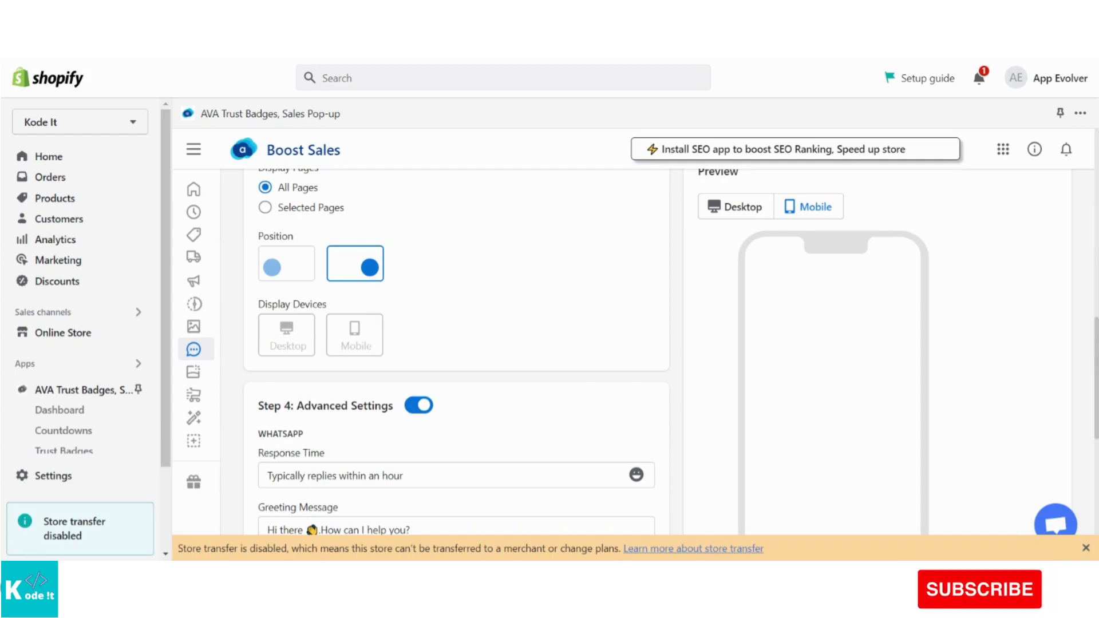
pyautogui.click(284, 339)
pyautogui.click(347, 337)
# - Examine the WhatsApp options in the advanced settings and open the chat window in the mobile preview
pyautogui.scroll(-2, 497, 329)
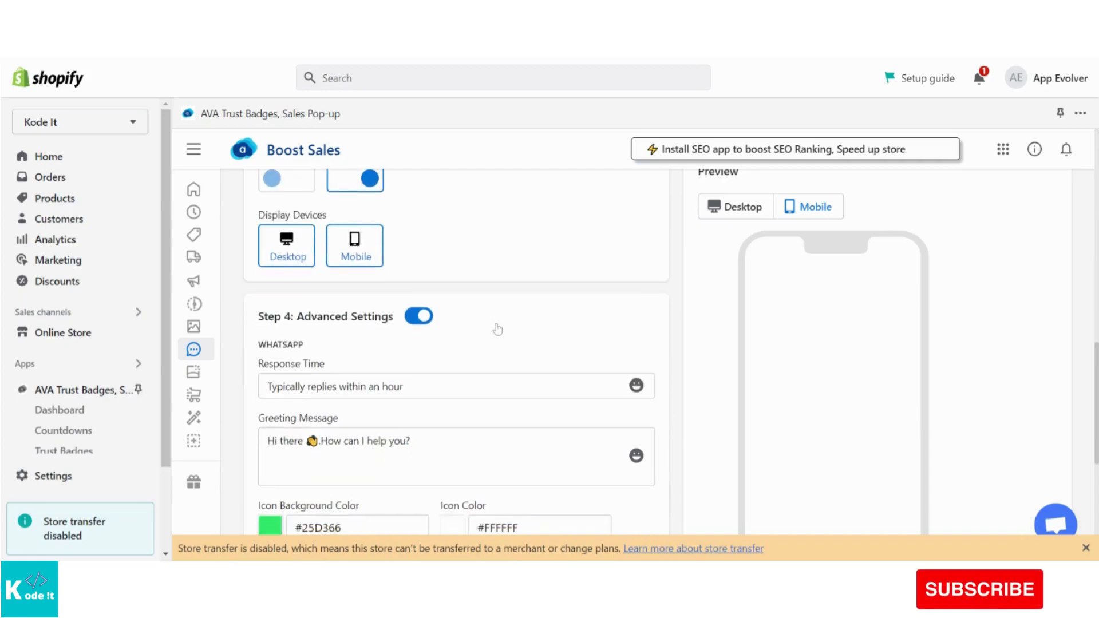
pyautogui.scroll(-1, 497, 329)
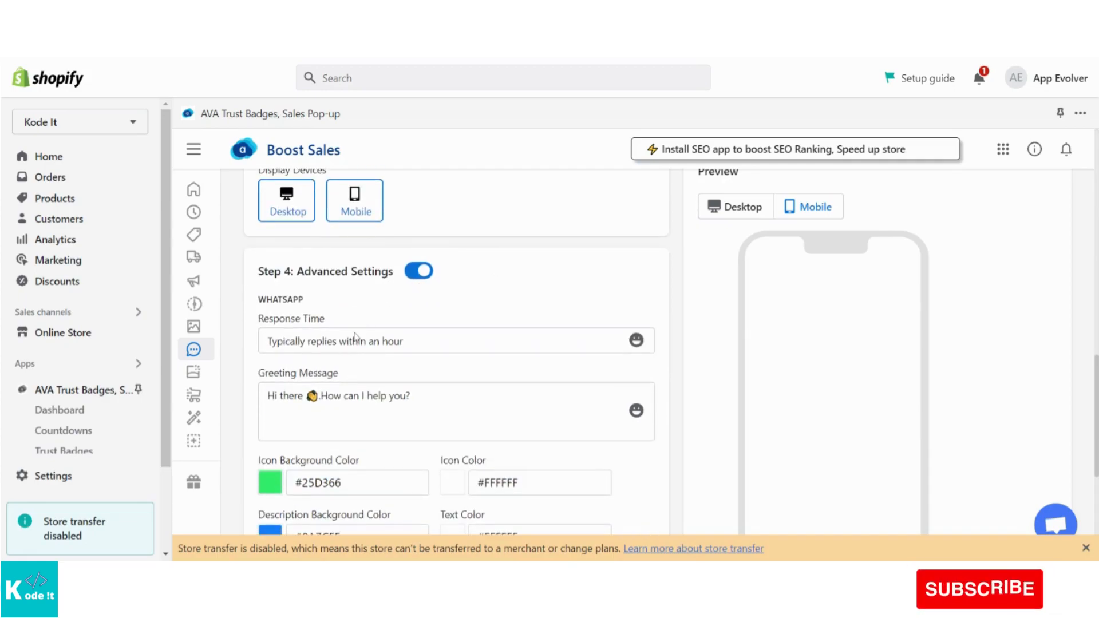
pyautogui.scroll(-1, 355, 316)
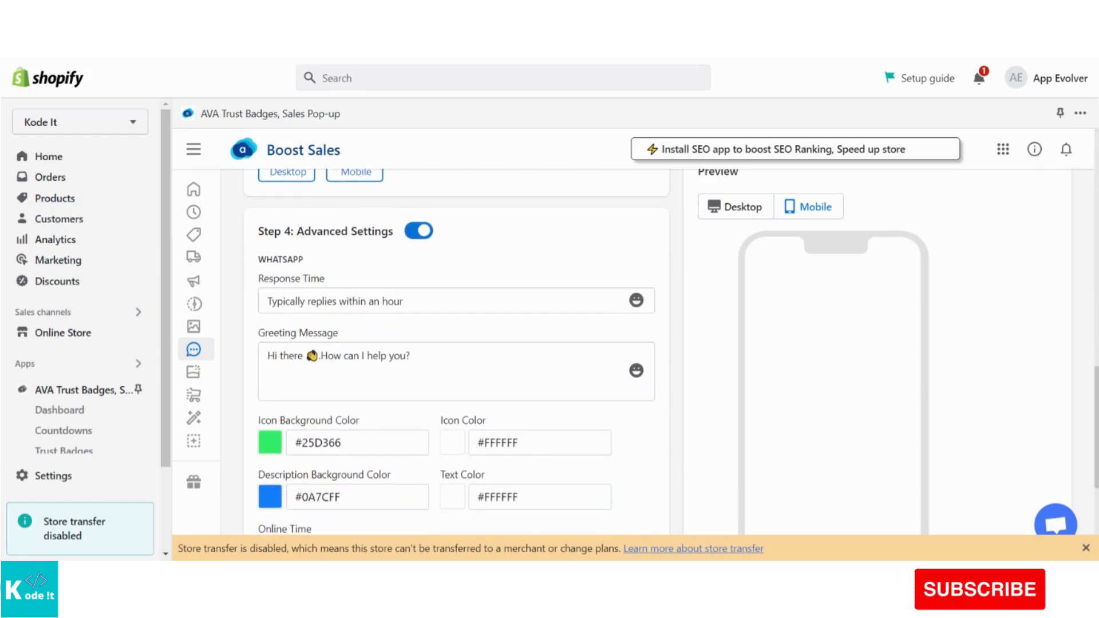
pyautogui.scroll(-3, 457, 353)
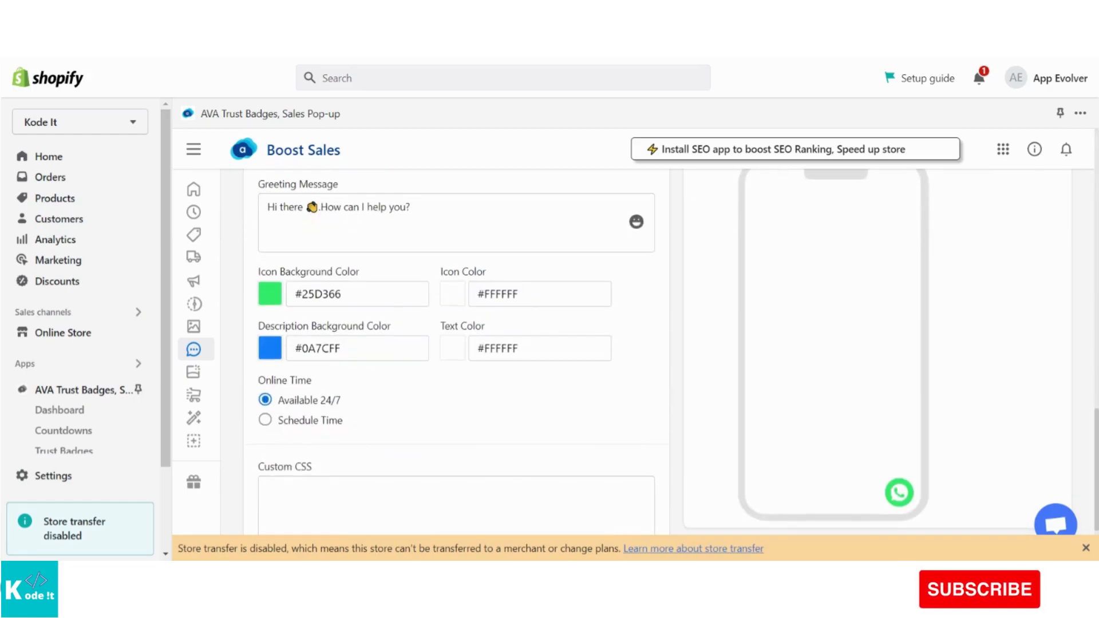
pyautogui.click(899, 500)
pyautogui.scroll(3, 627, 369)
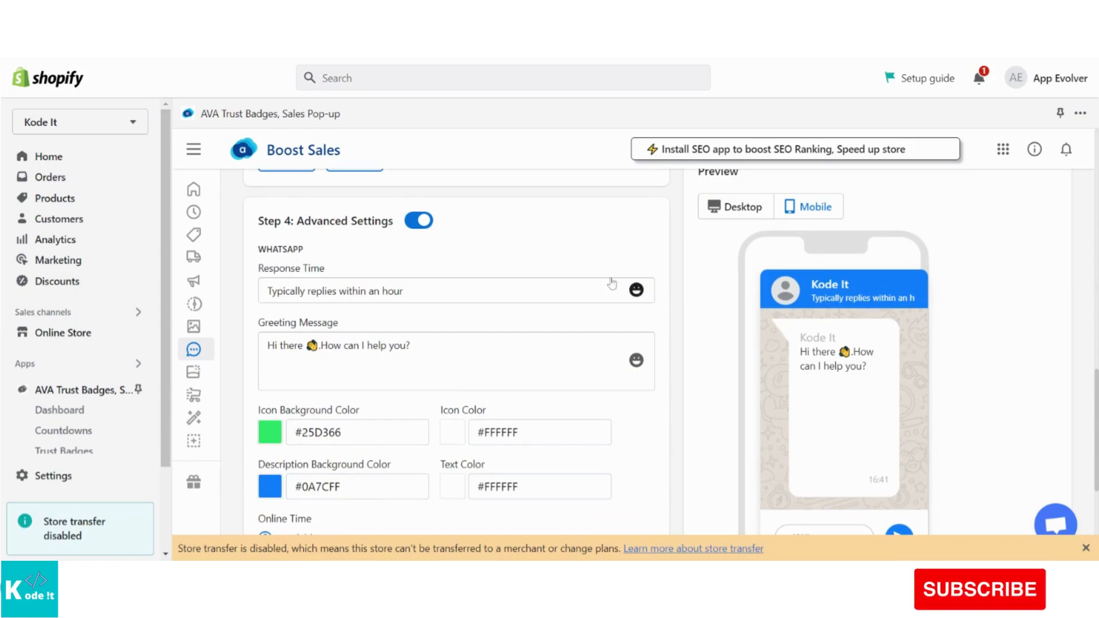
# - Change the WhatsApp response time text to "Typically replies within an minutes"
pyautogui.click(404, 291)
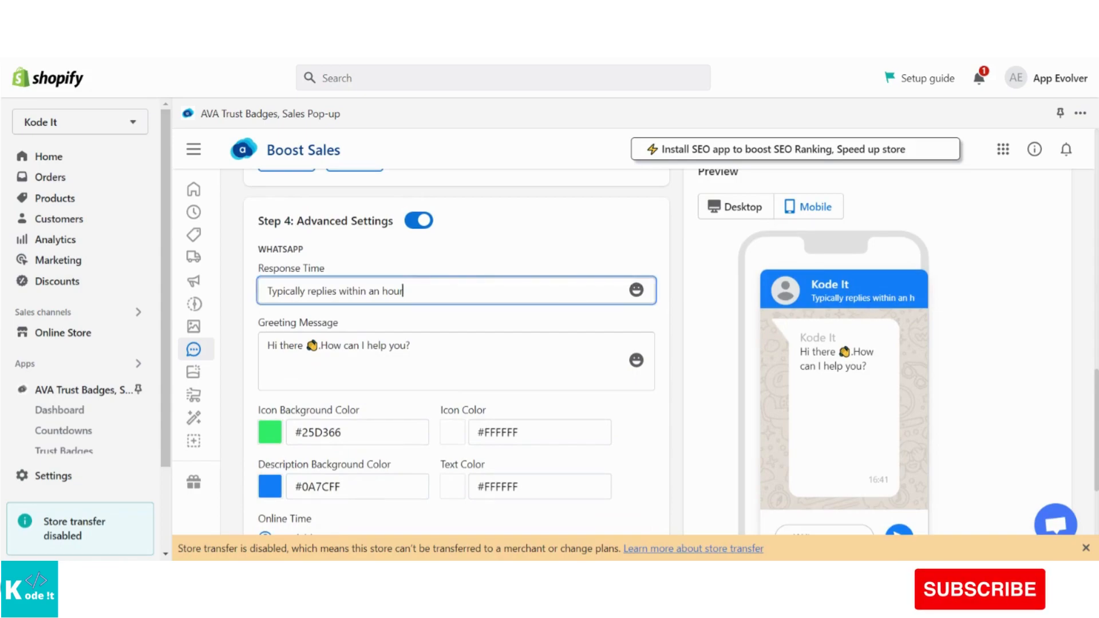
pyautogui.moveTo(404, 291); pyautogui.dragTo(267, 291)
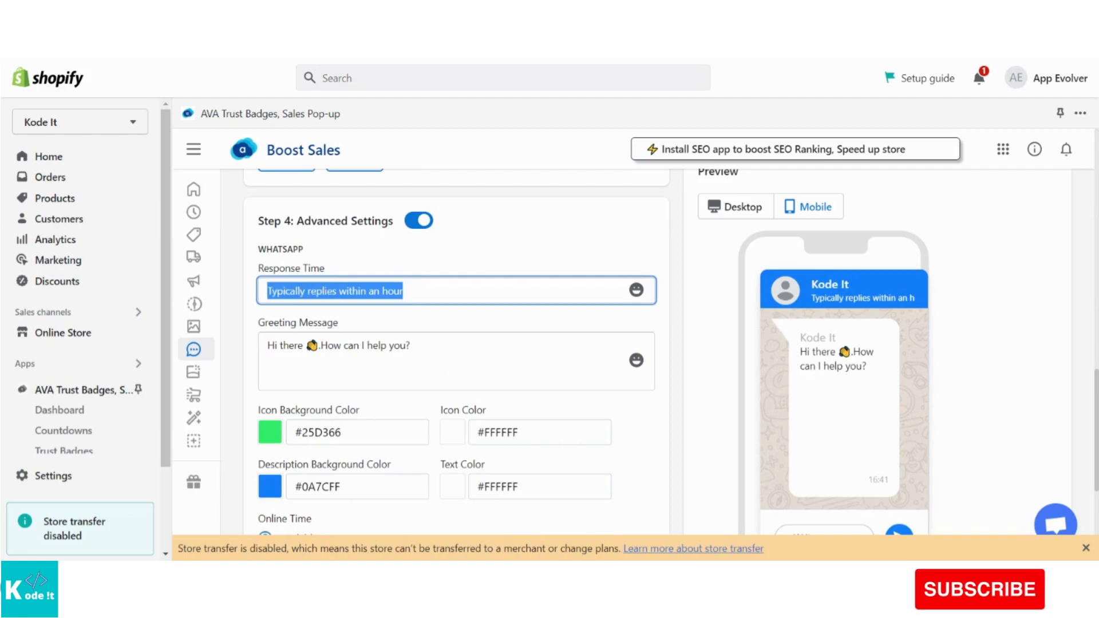
pyautogui.click(394, 291)
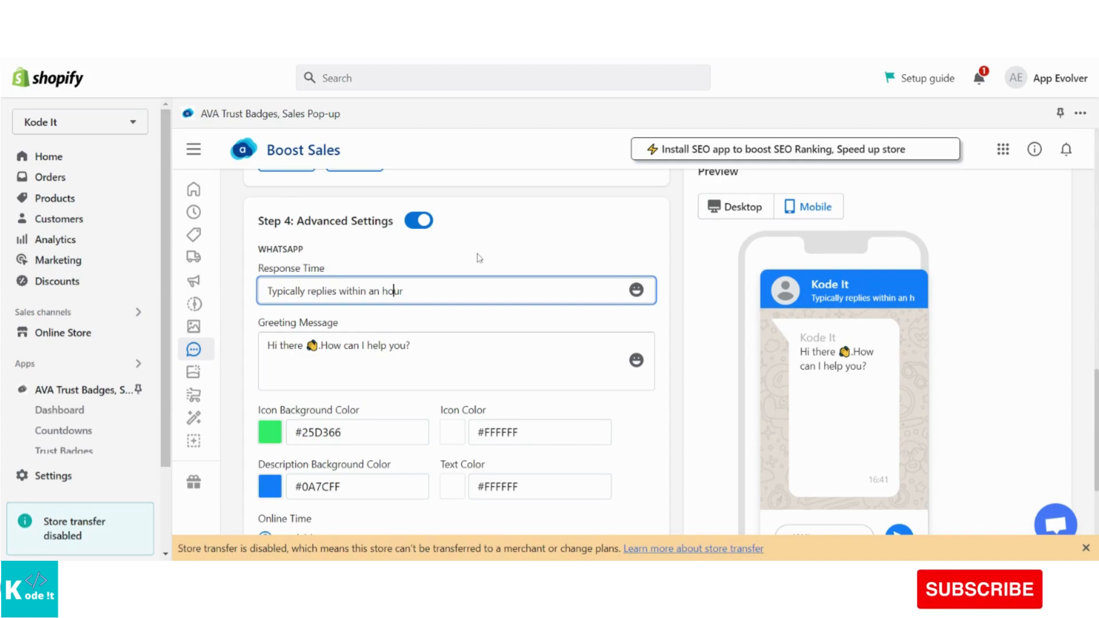
pyautogui.doubleClick(393, 291)
pyautogui.write('minut')
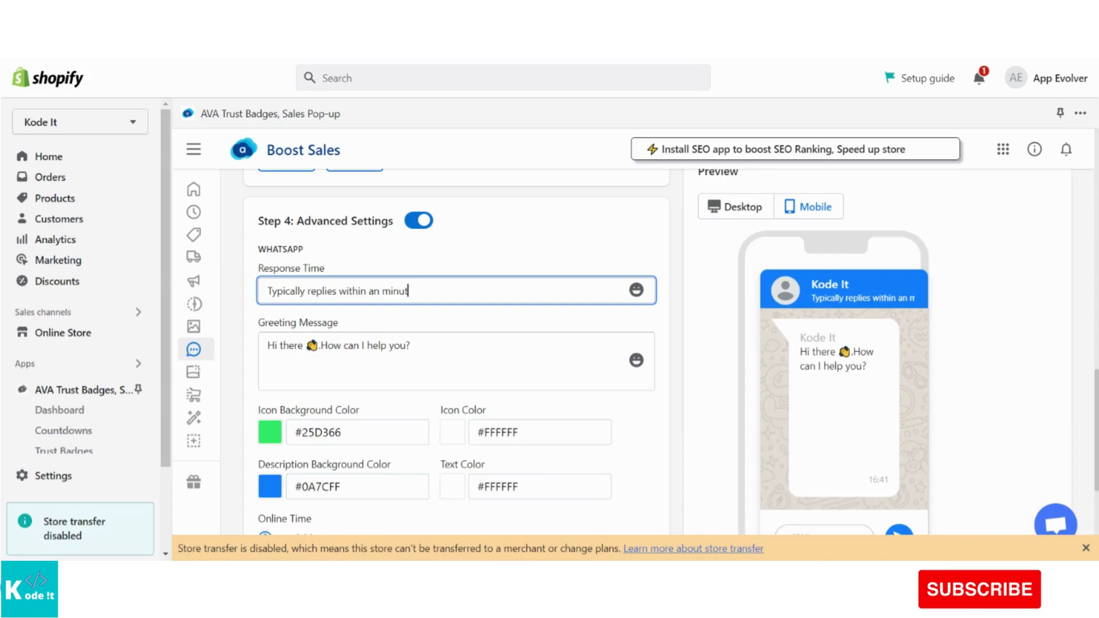
pyautogui.write('es')
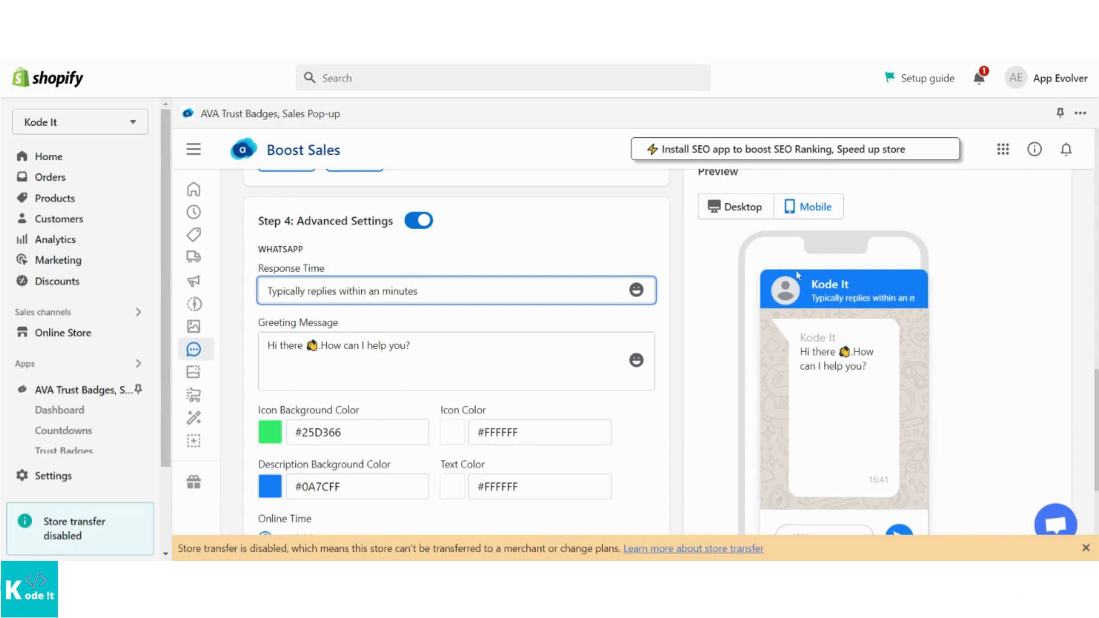
pyautogui.click(967, 306)
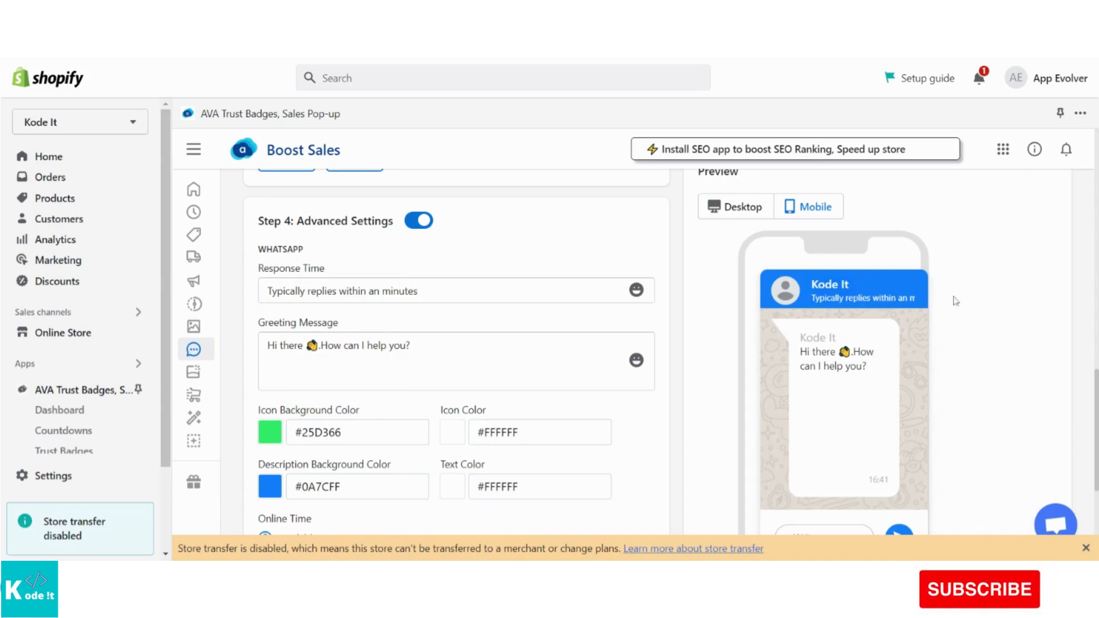
# - Check the chat window in the mobile preview with the new response time text
pyautogui.scroll(-2, 936, 401)
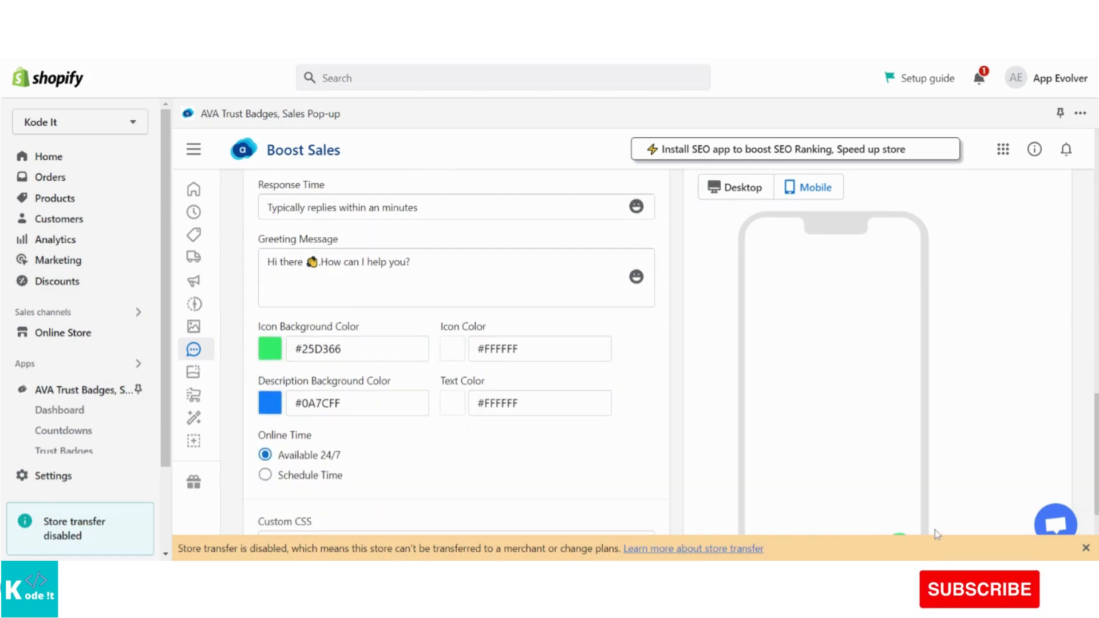
pyautogui.scroll(-2, 927, 460)
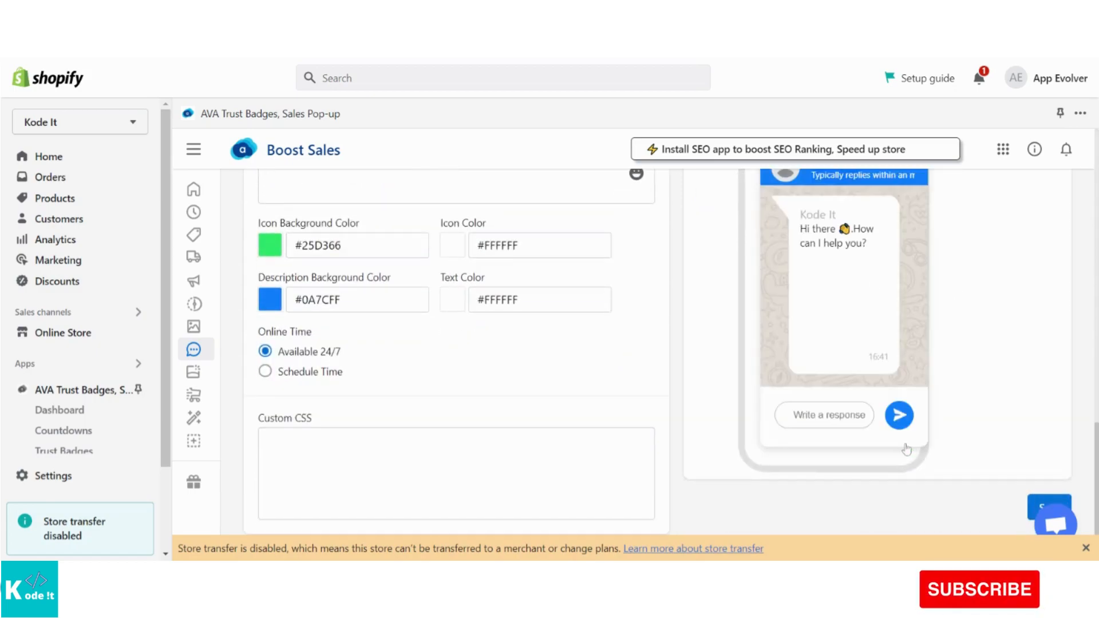
pyautogui.scroll(2, 581, 316)
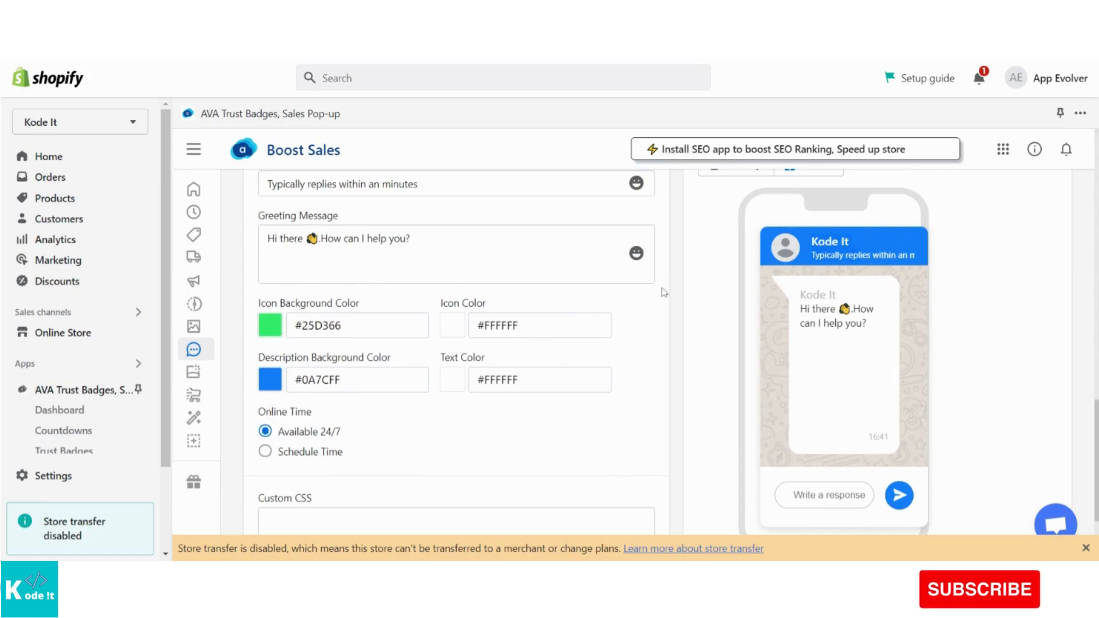
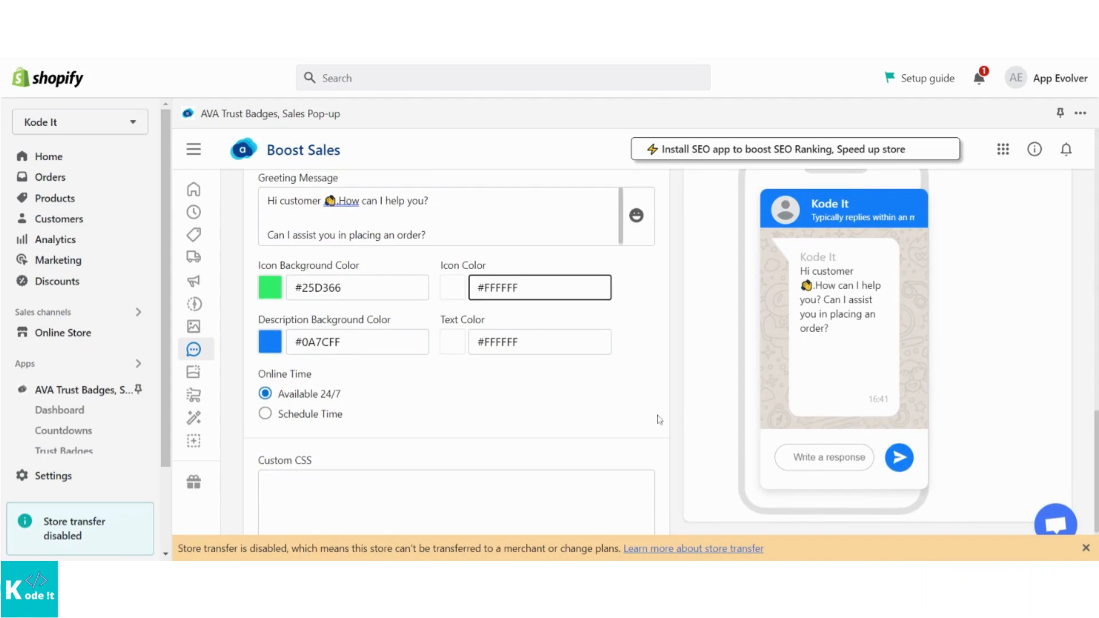
# - Try the Schedule Time option for online time, including Sunday's availability and start time, and return to Available 24/7
pyautogui.scroll(-2, 657, 421)
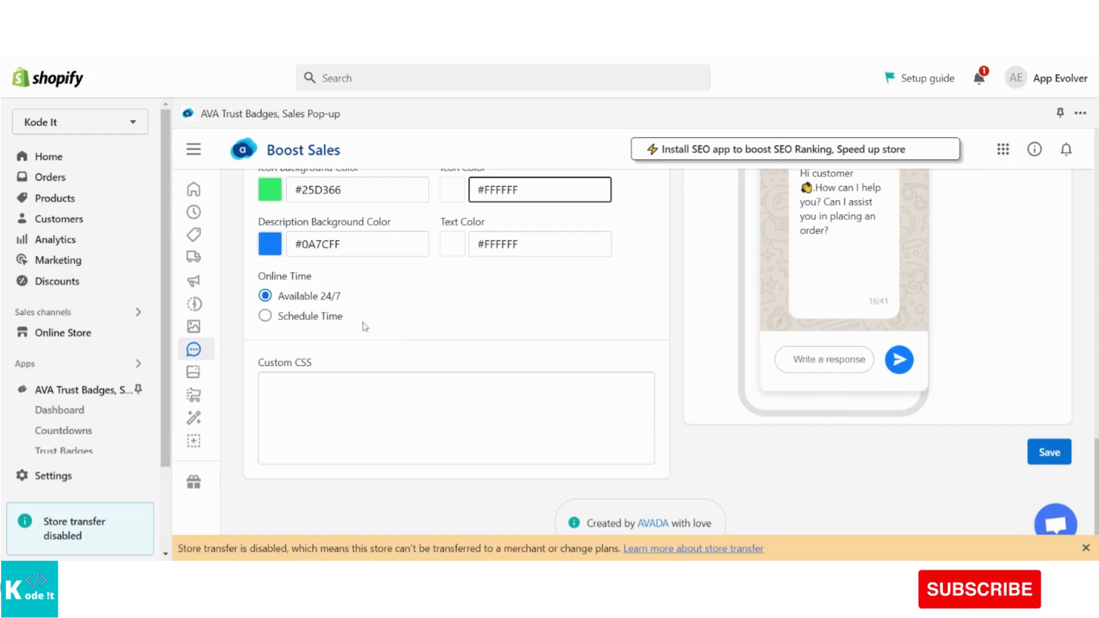
pyautogui.click(315, 323)
pyautogui.scroll(-1, 378, 366)
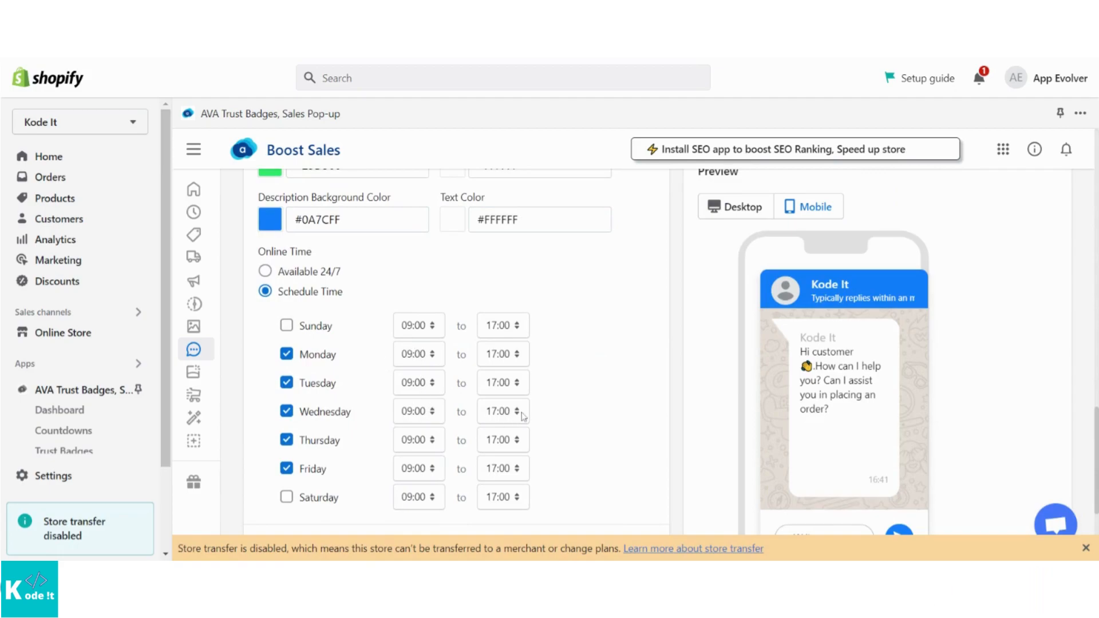
pyautogui.click(324, 329)
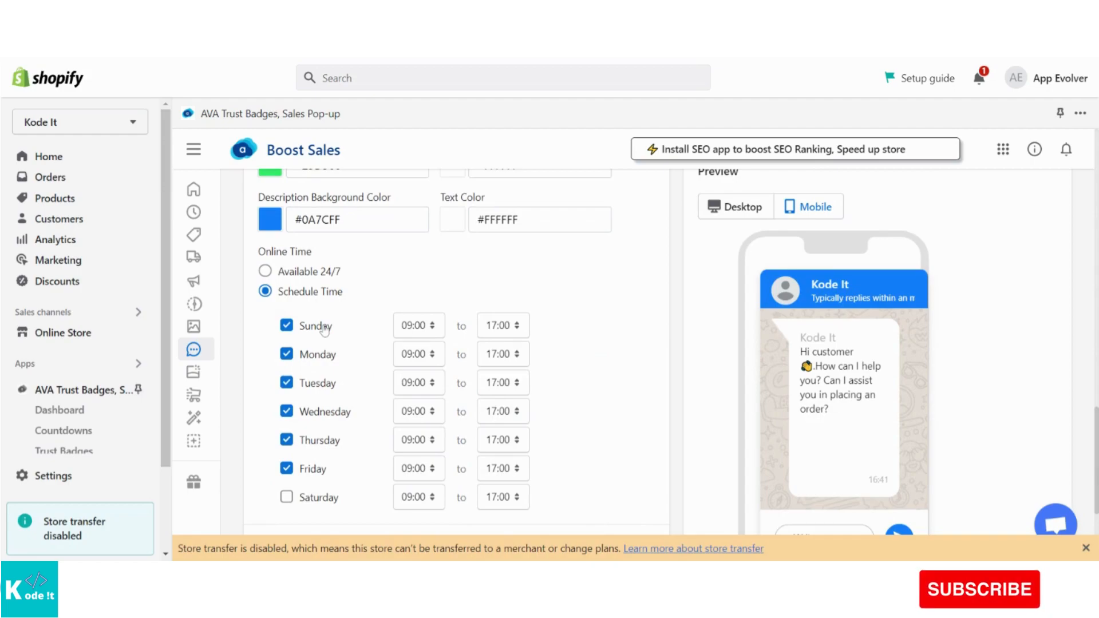
pyautogui.click(324, 330)
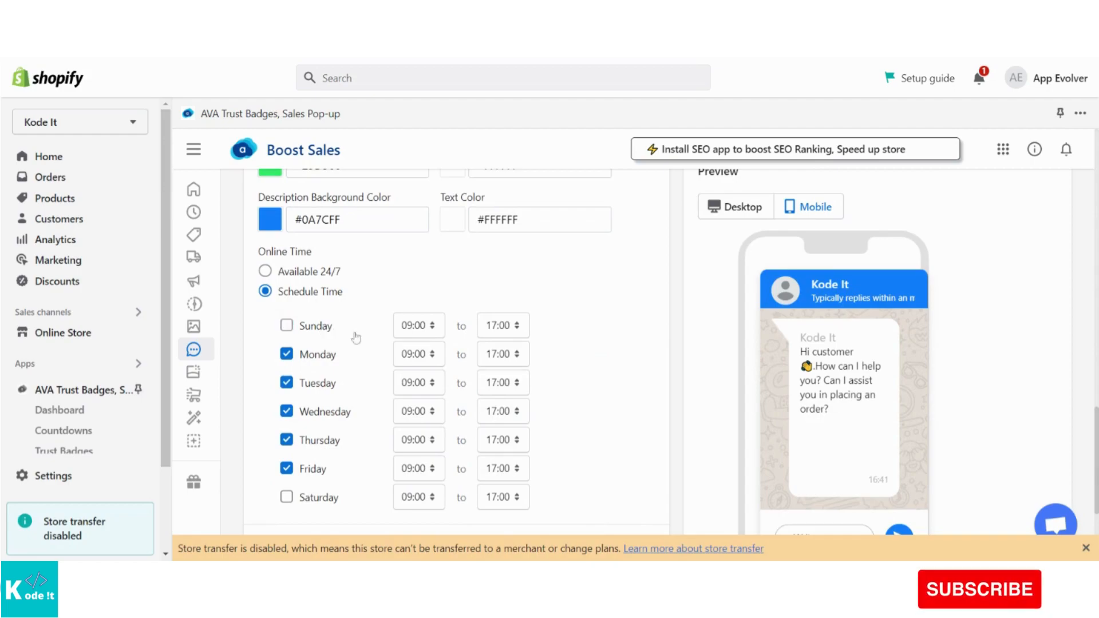
pyautogui.click(434, 327)
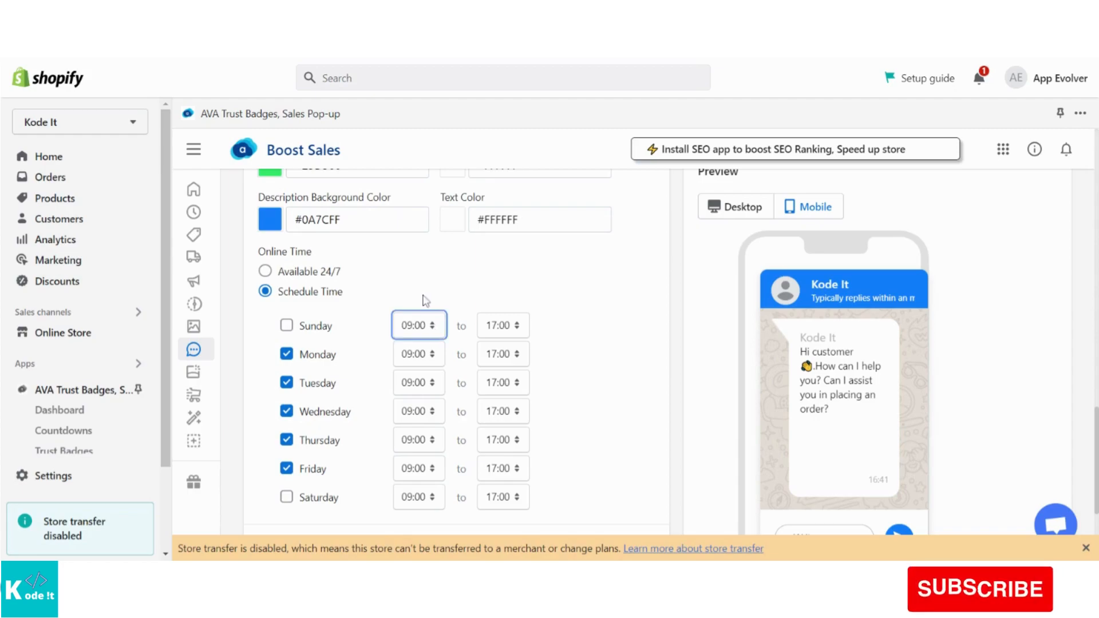
pyautogui.click(581, 313)
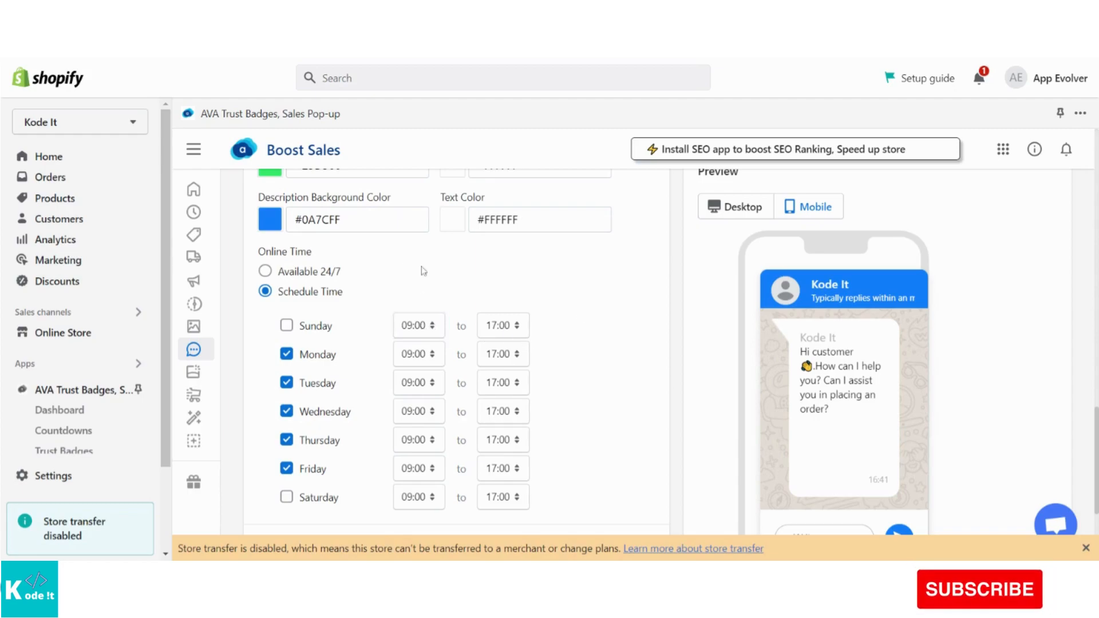
pyautogui.click(332, 275)
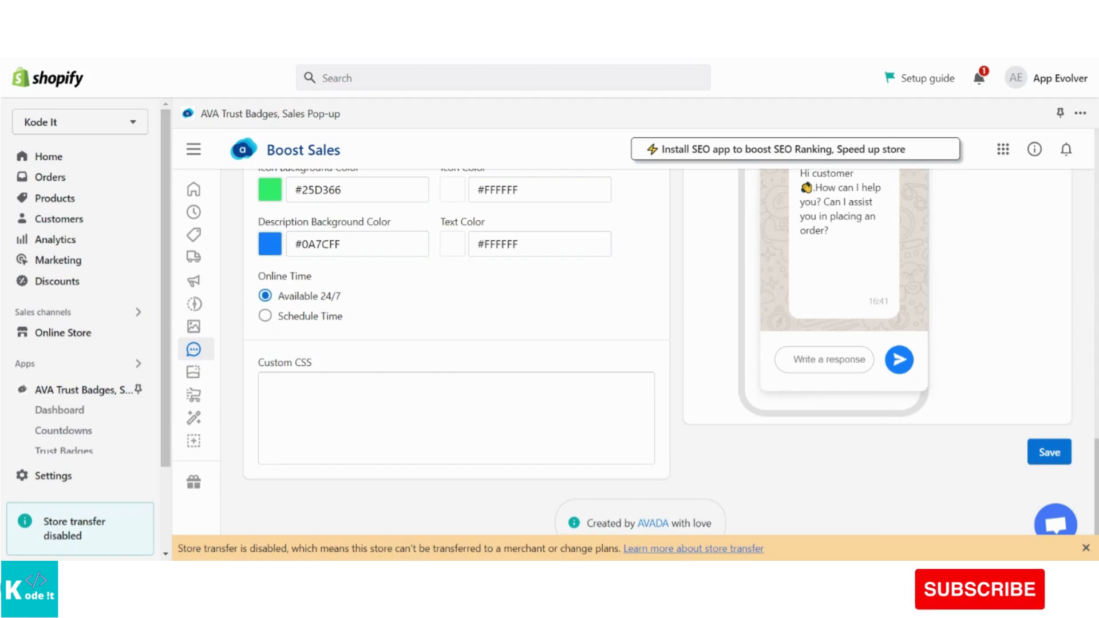
pyautogui.click(456, 418)
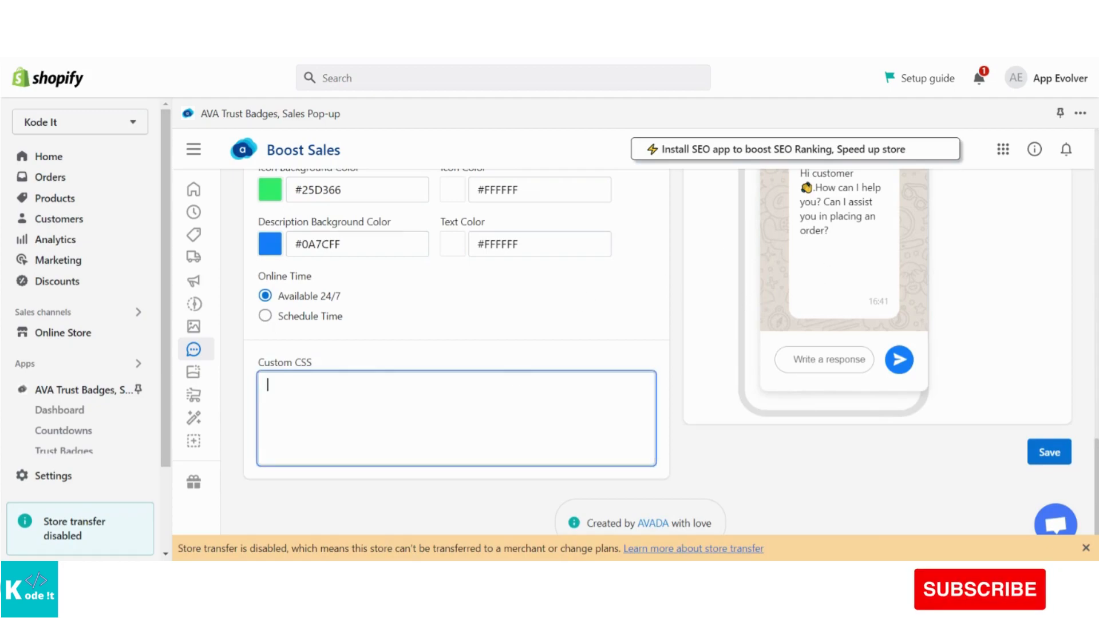
pyautogui.click(342, 367)
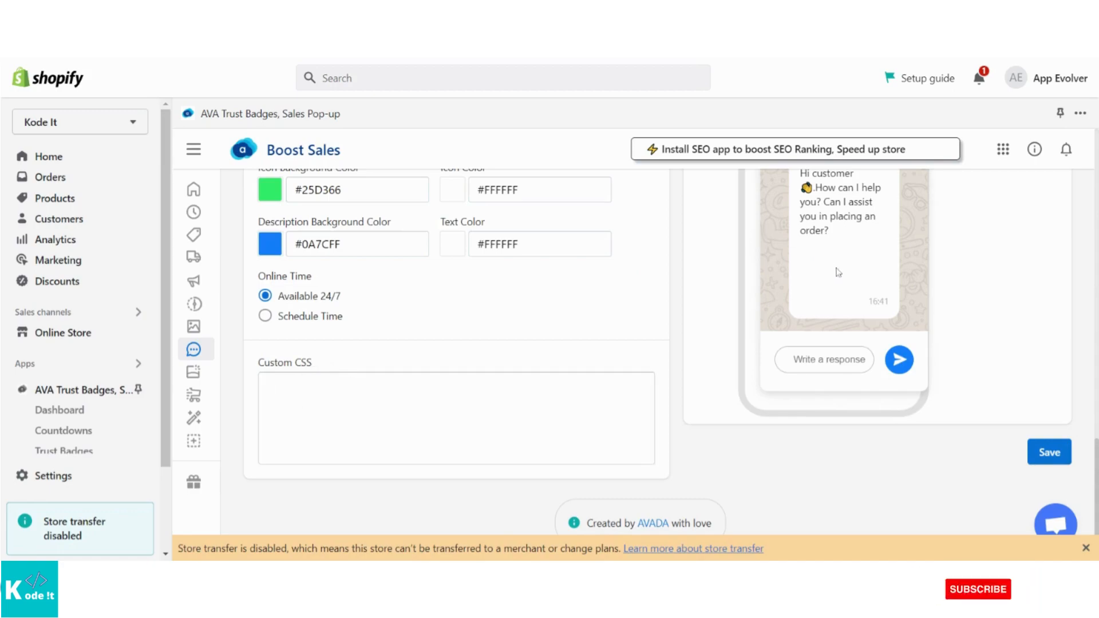
# - View the live chat preview in the Desktop layout and switch it back to Mobile
pyautogui.scroll(5, 838, 273)
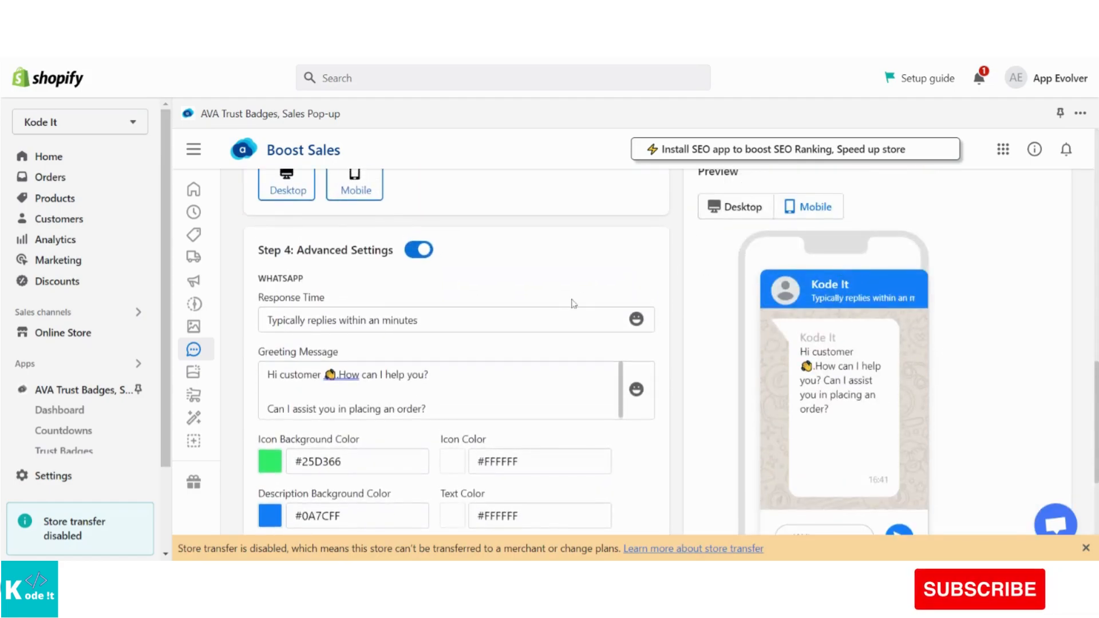
pyautogui.scroll(2, 572, 304)
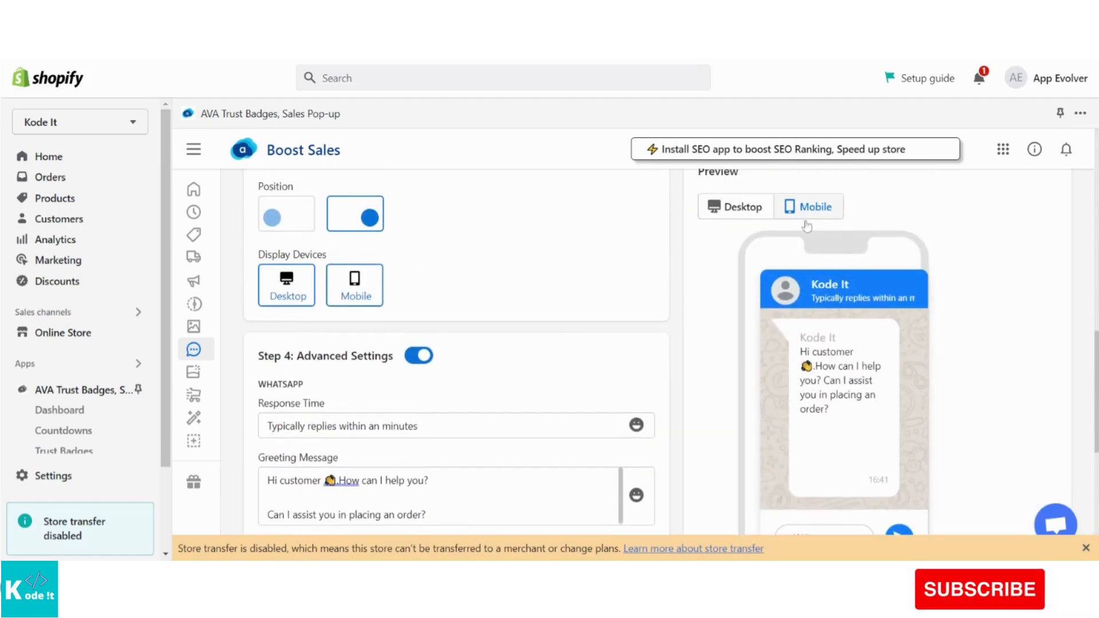
pyautogui.scroll(1, 813, 246)
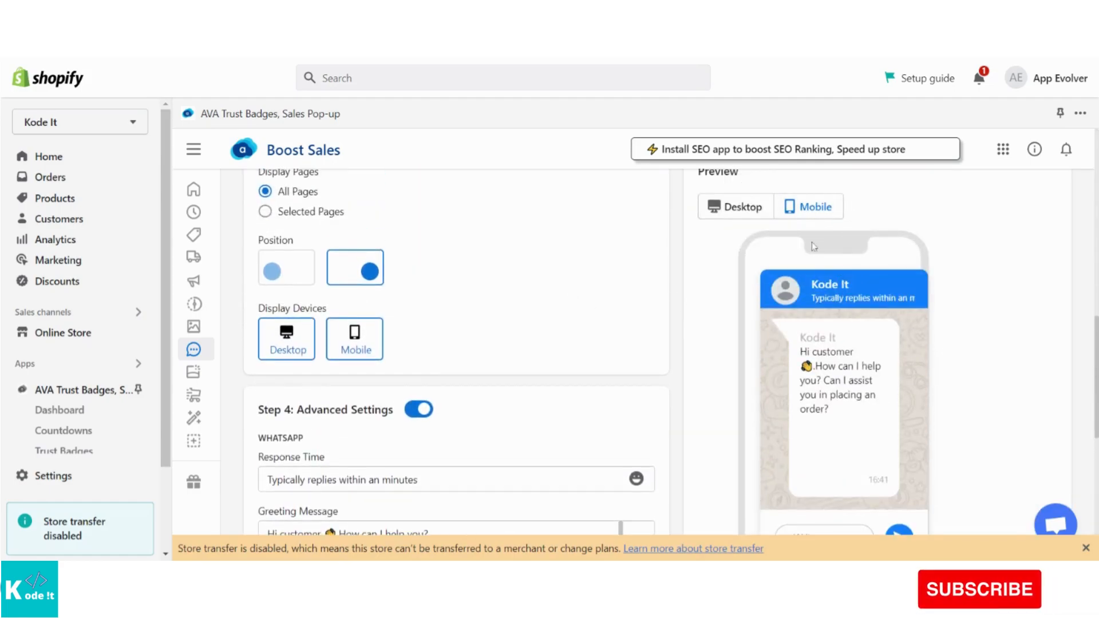
pyautogui.click(744, 208)
pyautogui.scroll(-3, 867, 309)
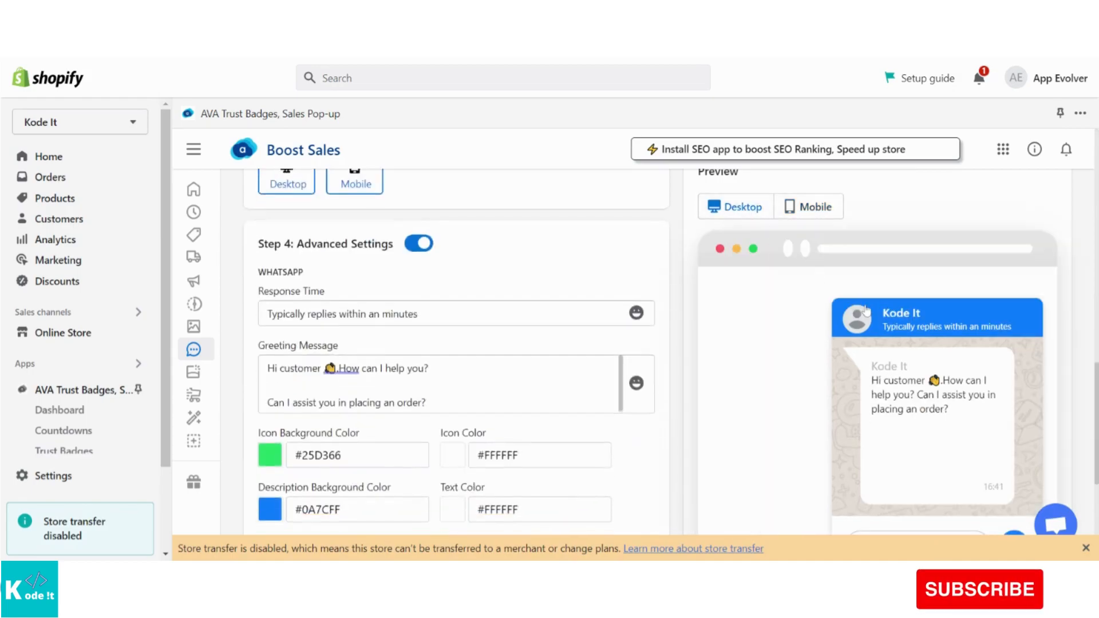
pyautogui.scroll(2, 867, 310)
pyautogui.scroll(3, 867, 309)
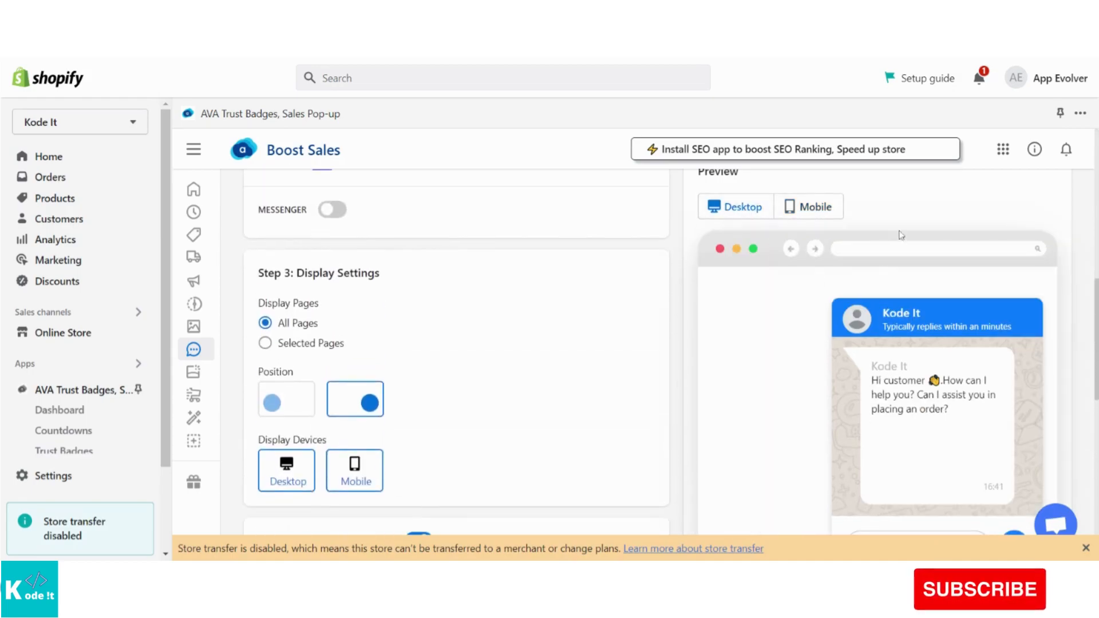
pyautogui.click(812, 208)
pyautogui.scroll(-10, 773, 257)
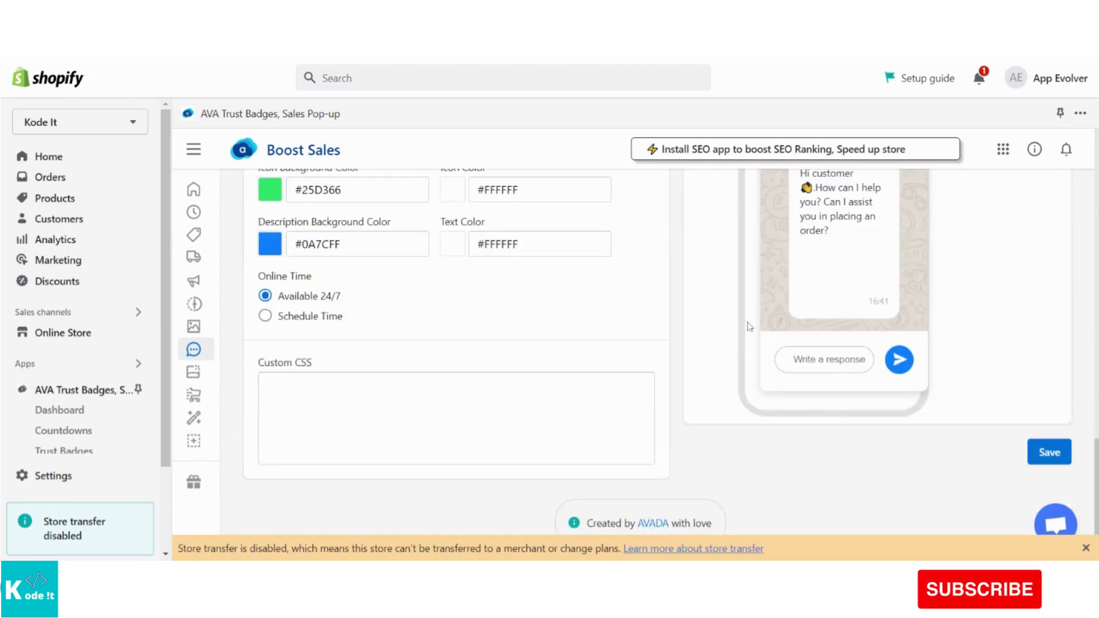
# - Save the WhatsApp live chat settings and review the configured options while they are being stored
pyautogui.click(1054, 453)
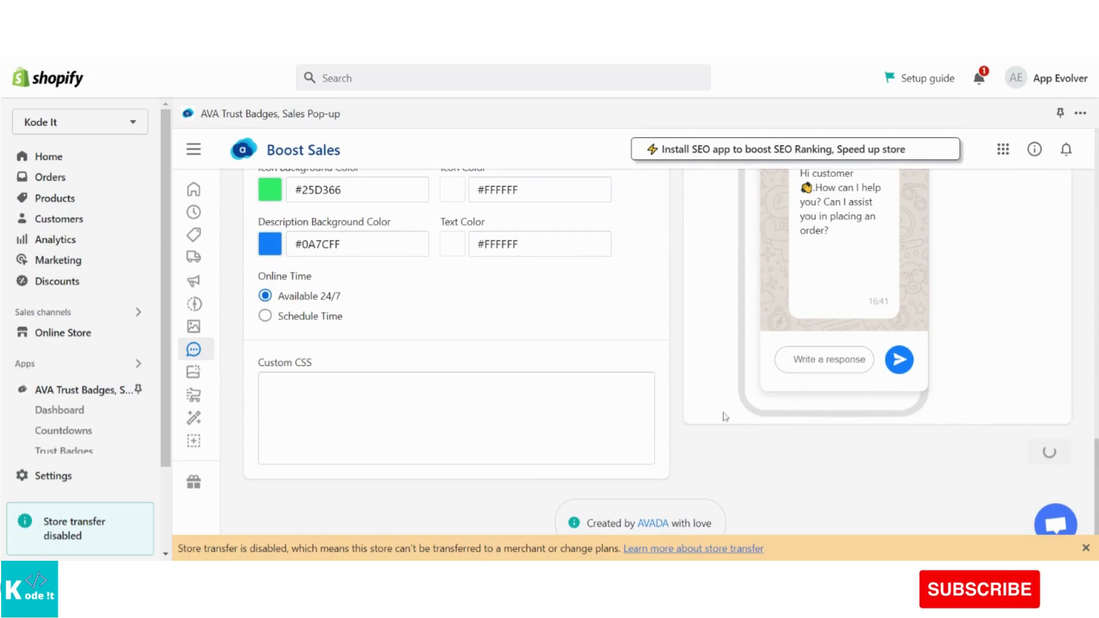
pyautogui.scroll(10, 725, 417)
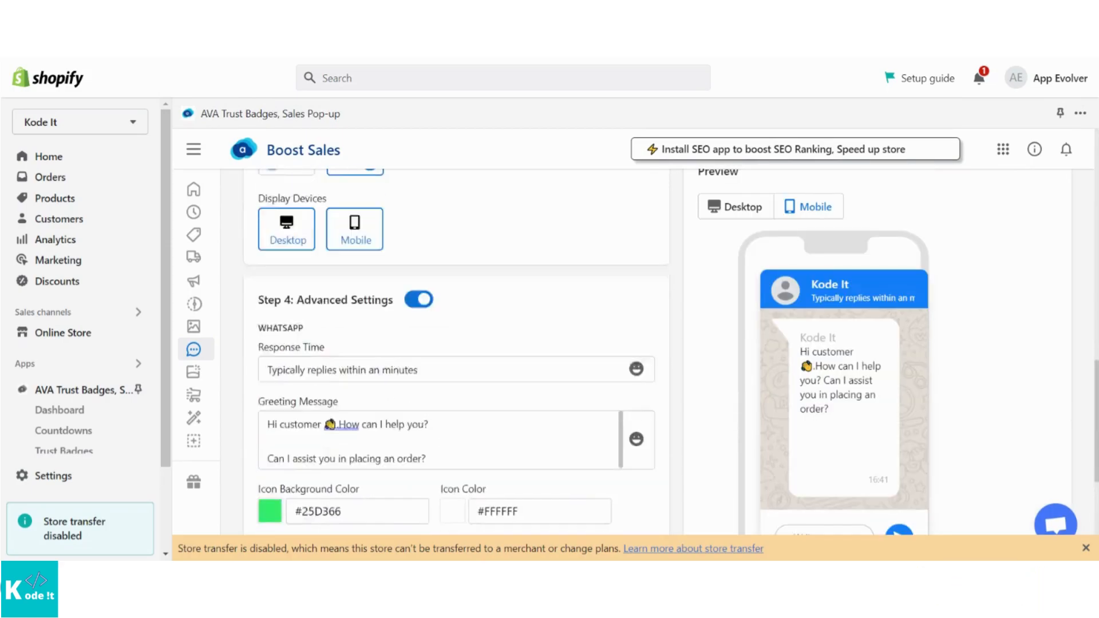
pyautogui.scroll(8, 458, 343)
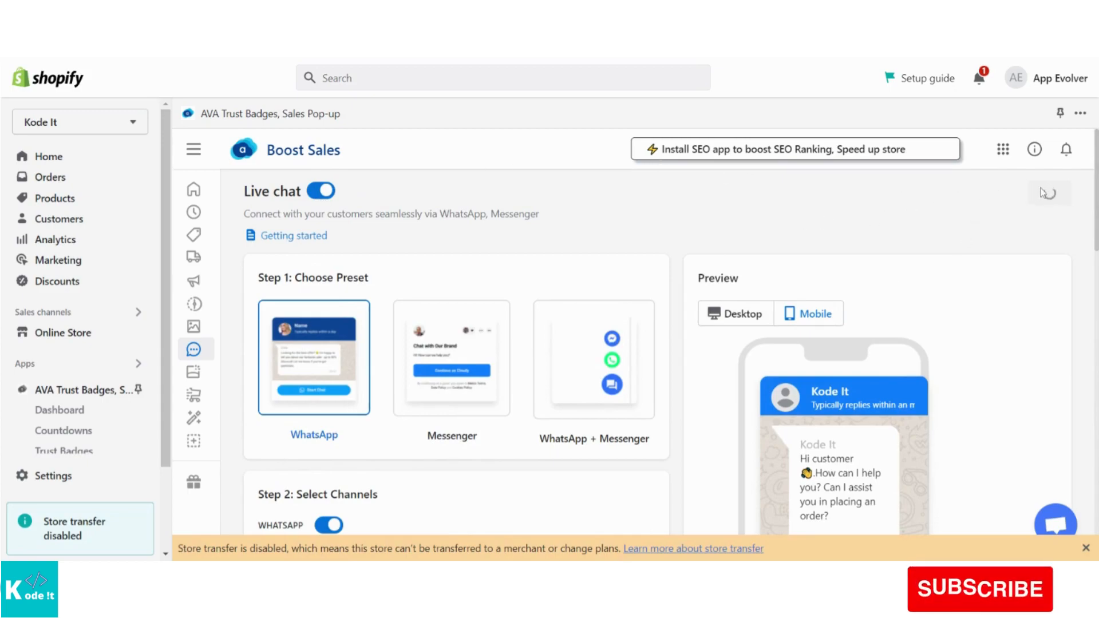
pyautogui.scroll(-10, 934, 351)
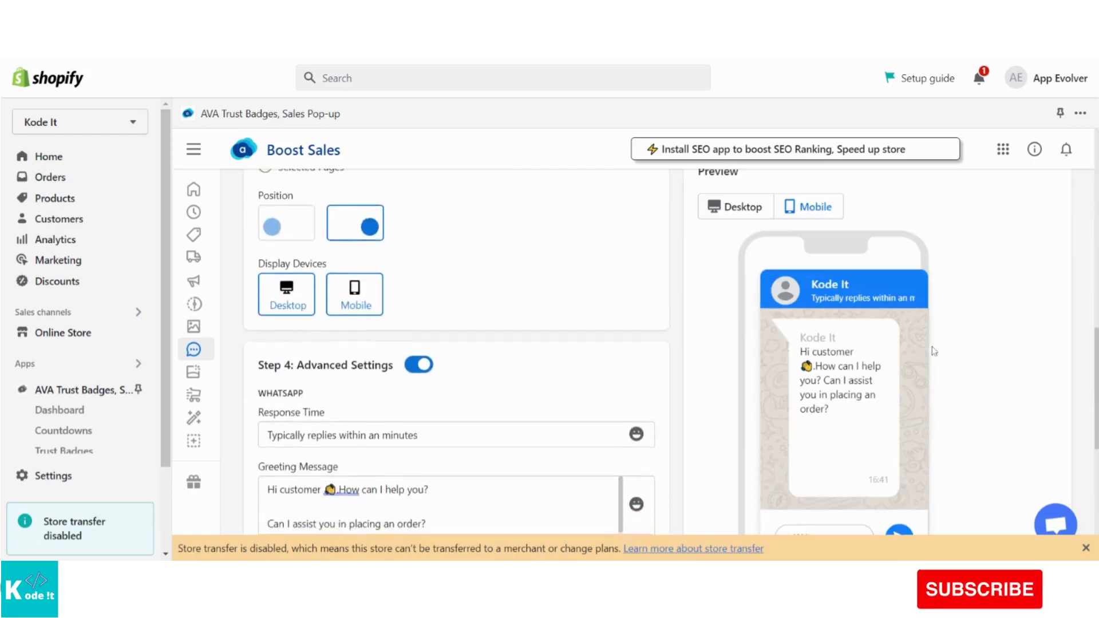
pyautogui.scroll(-6, 935, 351)
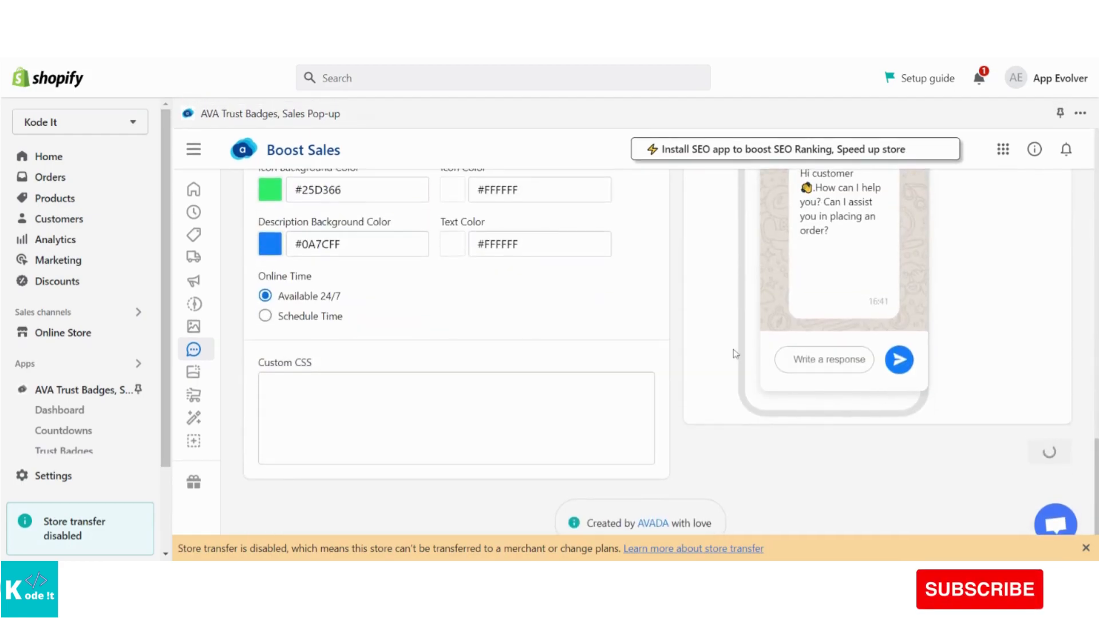
pyautogui.scroll(16, 735, 354)
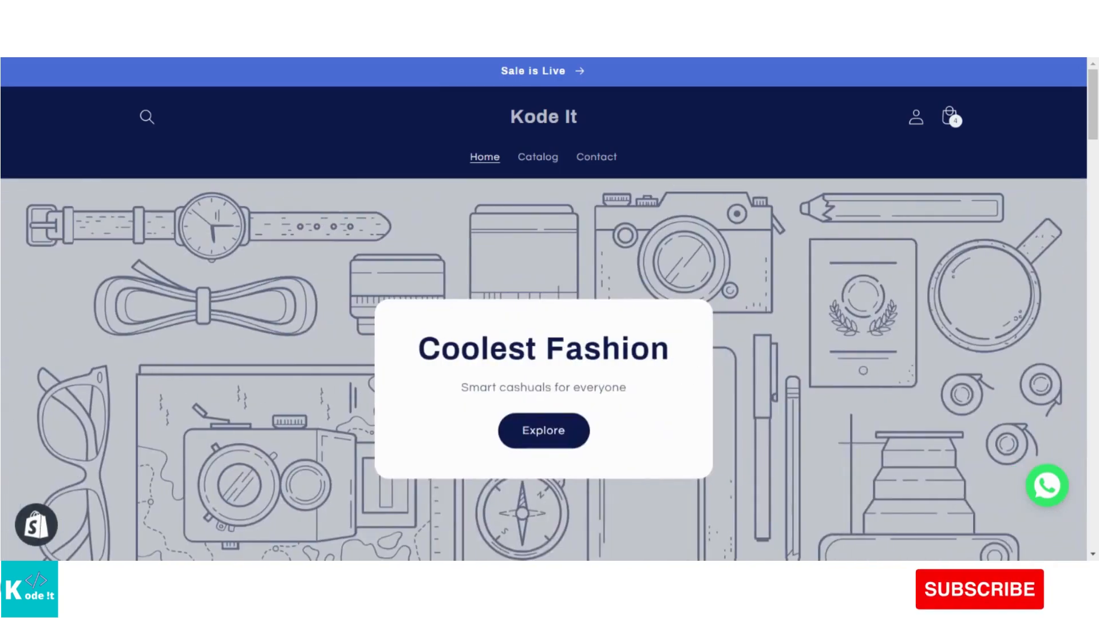
# - Check the WhatsApp chat icon on the storefront's home page
pyautogui.scroll(-2, 916, 324)
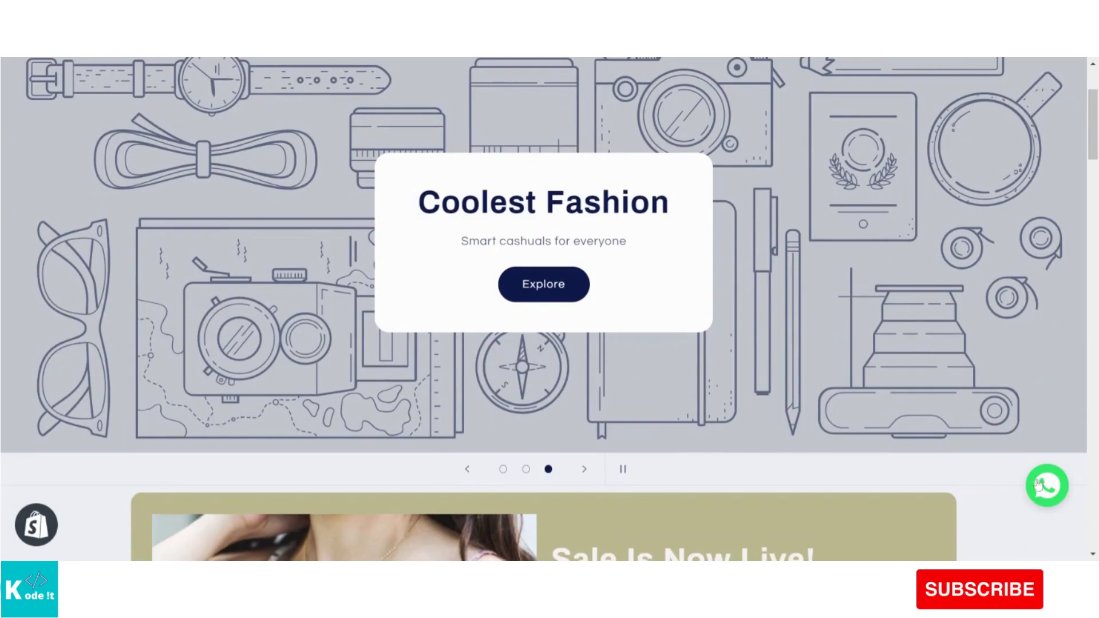
pyautogui.scroll(1, 750, 370)
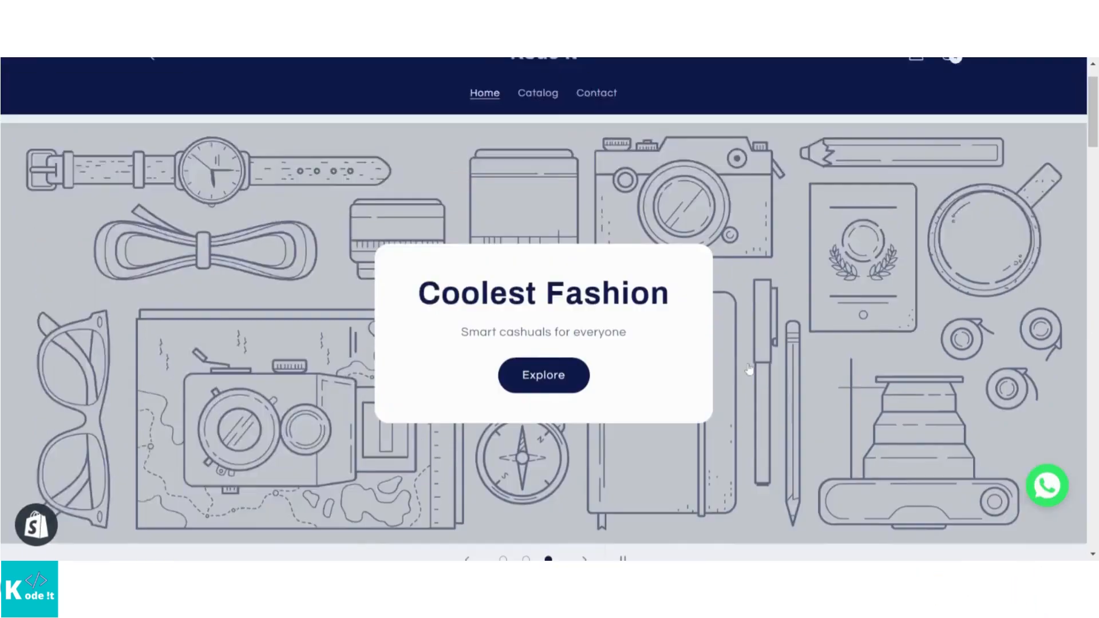
pyautogui.scroll(1, 750, 370)
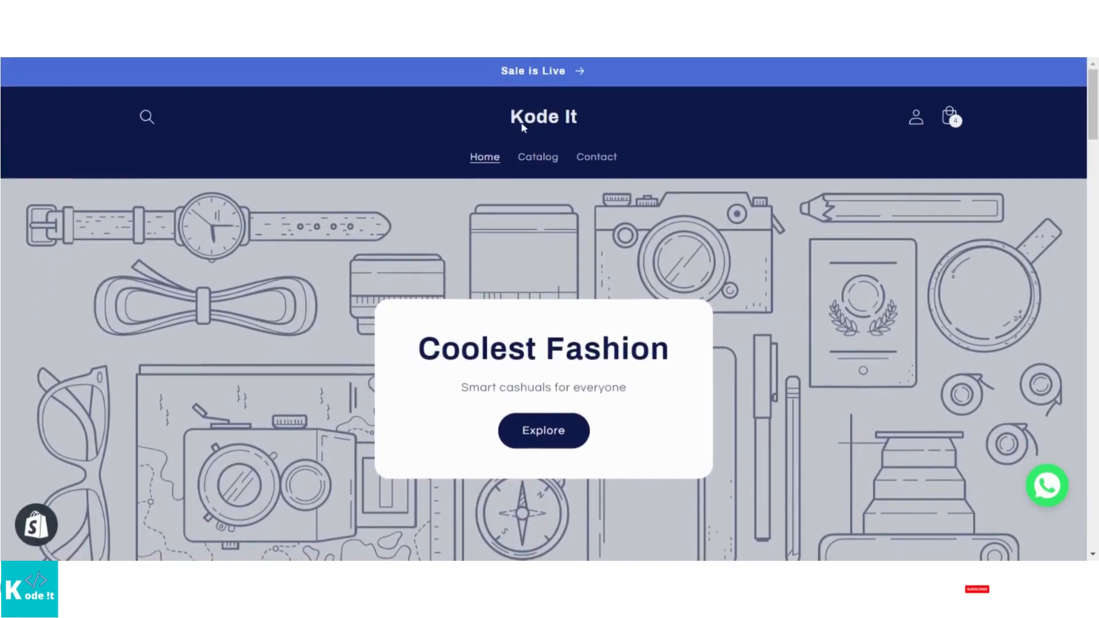
# - Open the storefront's Catalog page and check the WhatsApp chat icon alongside the product listing
pyautogui.click(533, 158)
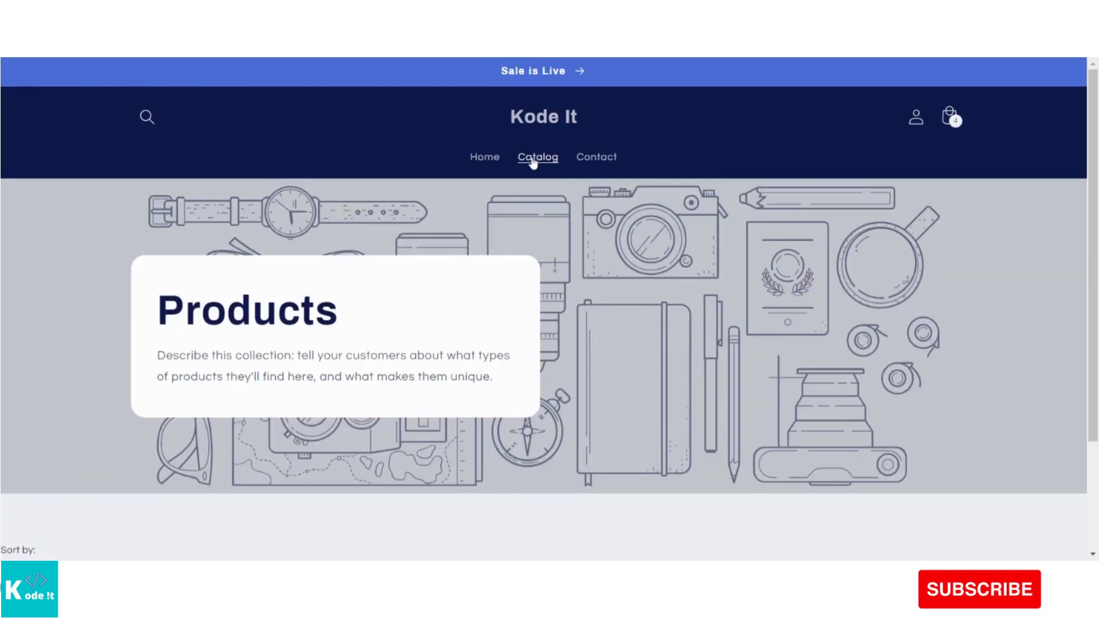
pyautogui.scroll(-1, 686, 307)
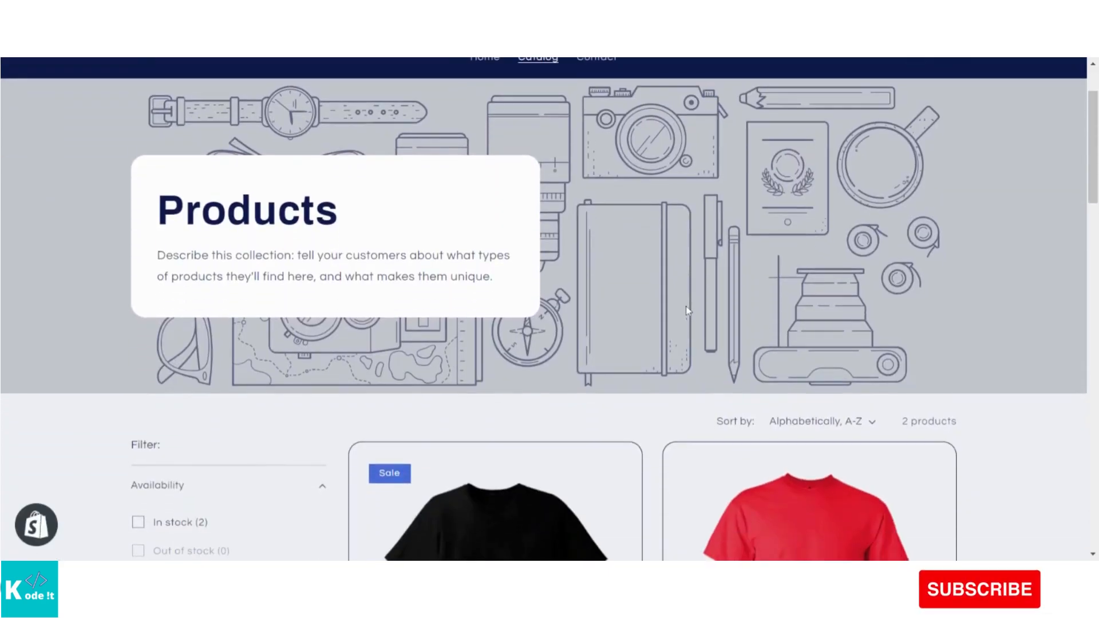
pyautogui.scroll(-2, 687, 310)
pyautogui.scroll(-5, 690, 312)
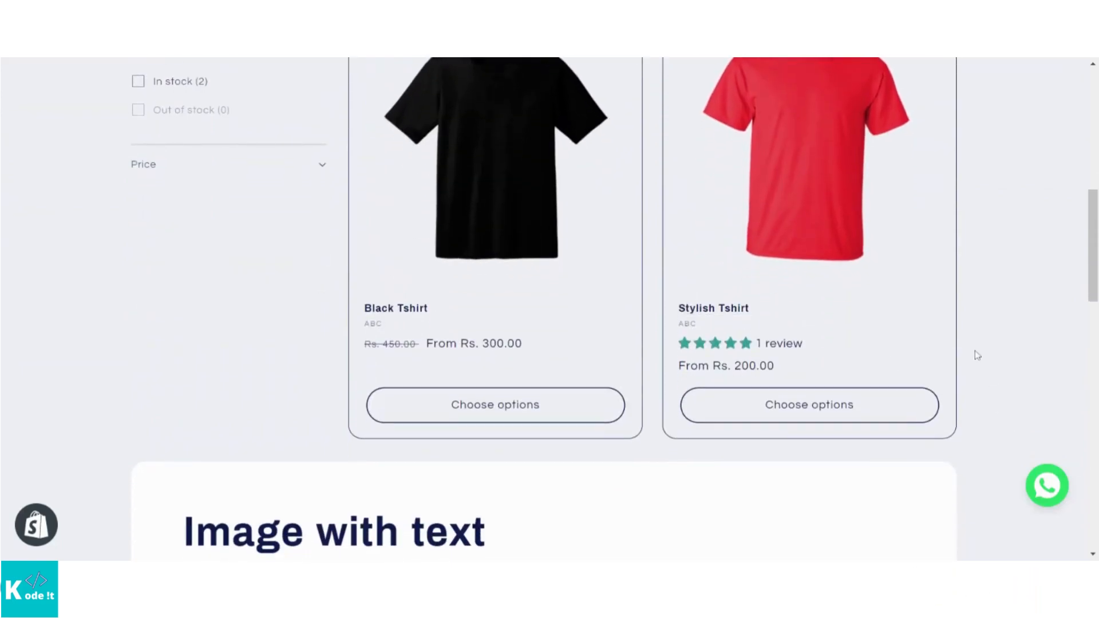
pyautogui.scroll(5, 976, 354)
pyautogui.scroll(-4, 976, 354)
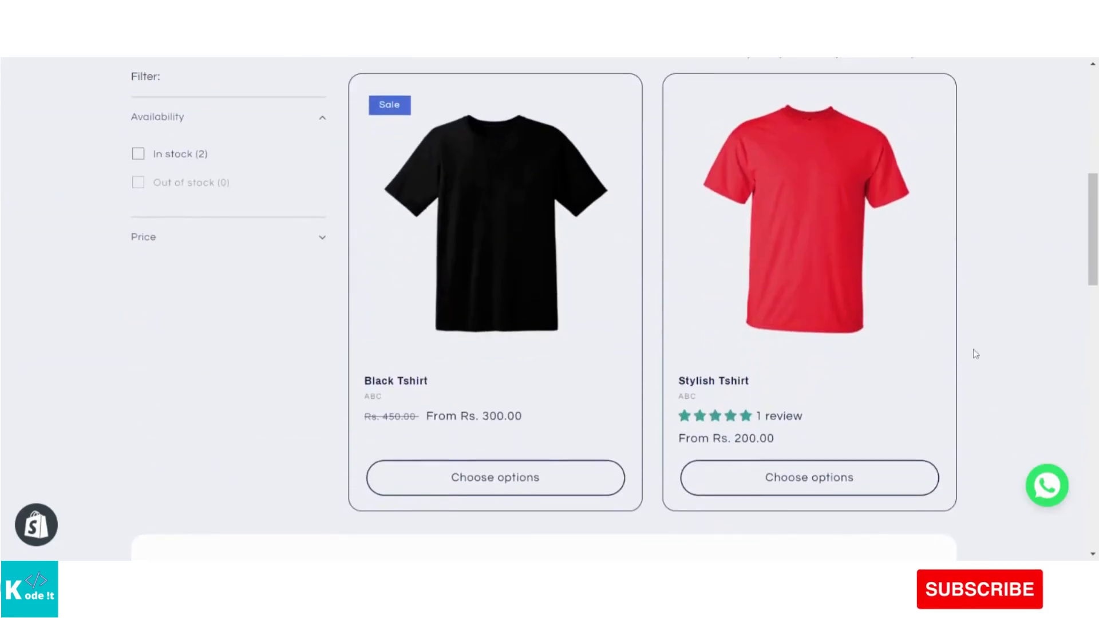
# - Open the Stylish Tshirt product page and check it for the WhatsApp chat icon
pyautogui.click(814, 240)
pyautogui.scroll(-4, 812, 238)
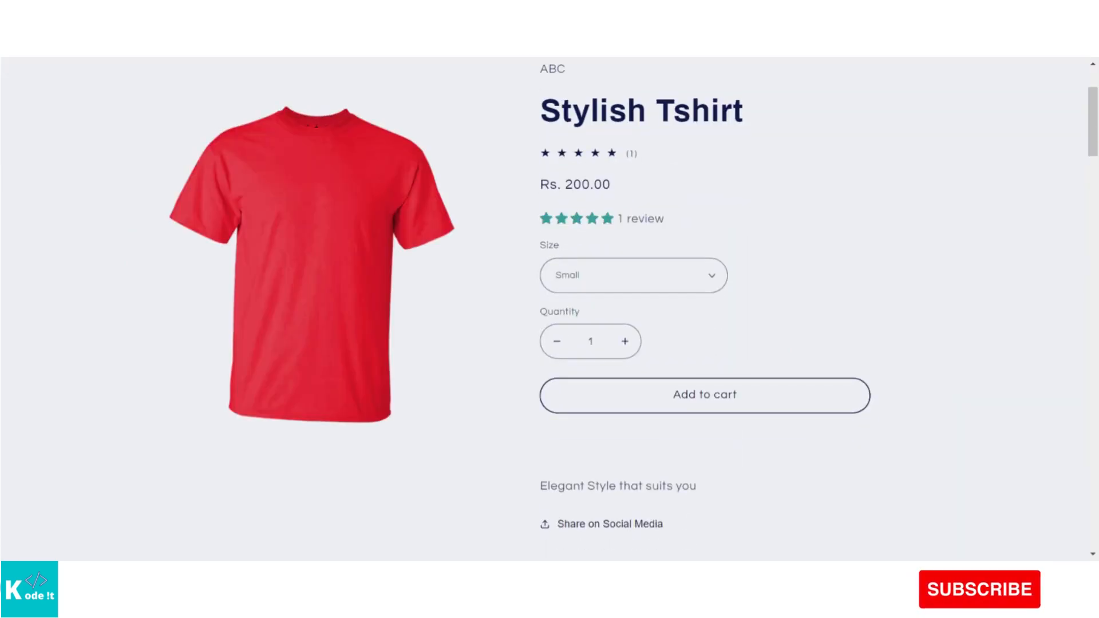
pyautogui.scroll(-5, 550, 309)
pyautogui.scroll(8, 550, 309)
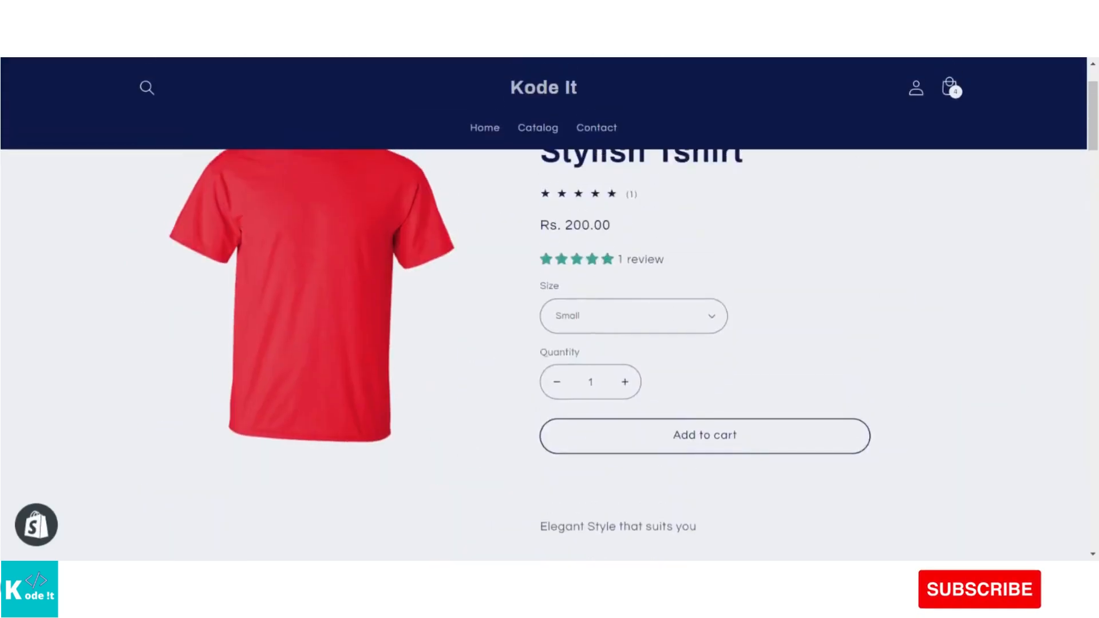
pyautogui.scroll(-7, 550, 309)
pyautogui.scroll(5, 549, 310)
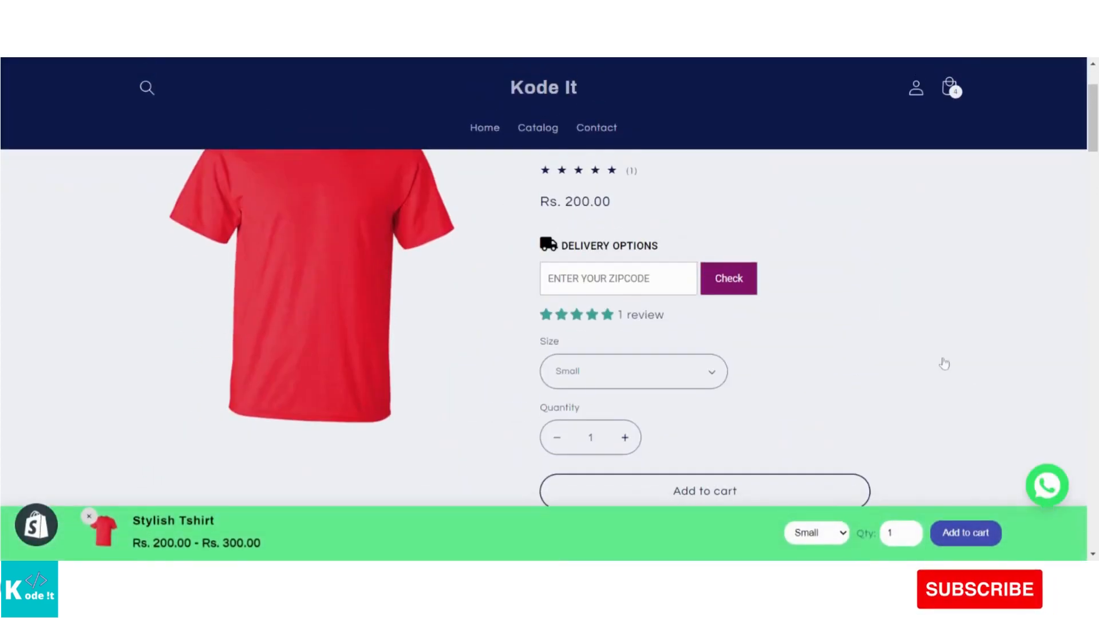
# - Open the storefront's Contact page and check the WhatsApp chat icon beside the contact form
pyautogui.click(591, 129)
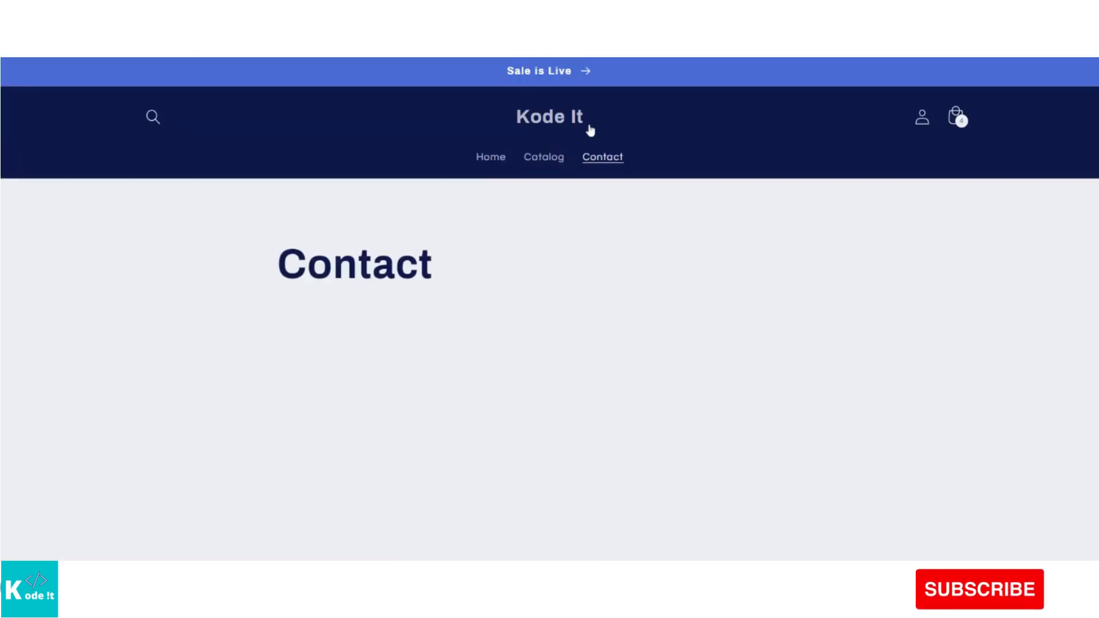
pyautogui.scroll(-4, 886, 198)
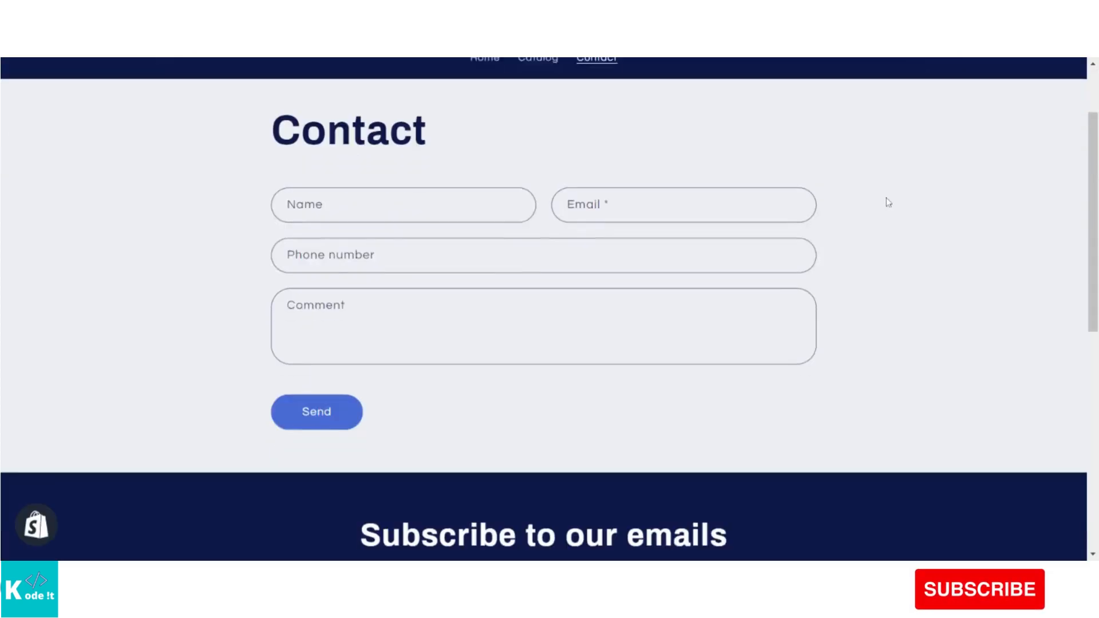
pyautogui.scroll(3, 887, 198)
pyautogui.scroll(1, 887, 198)
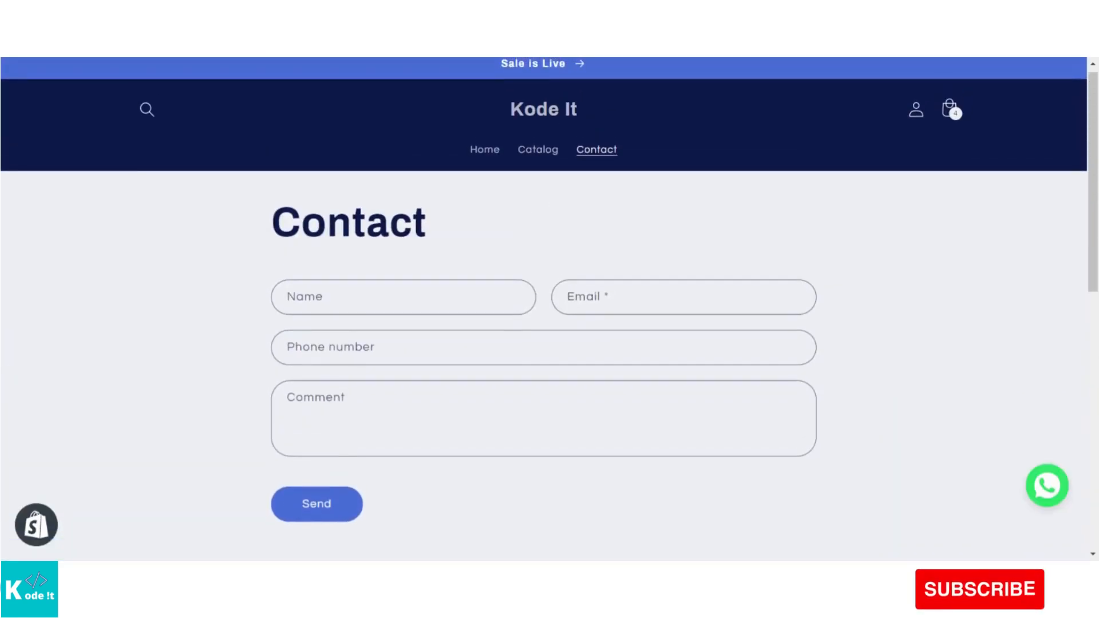
pyautogui.scroll(-1, 886, 198)
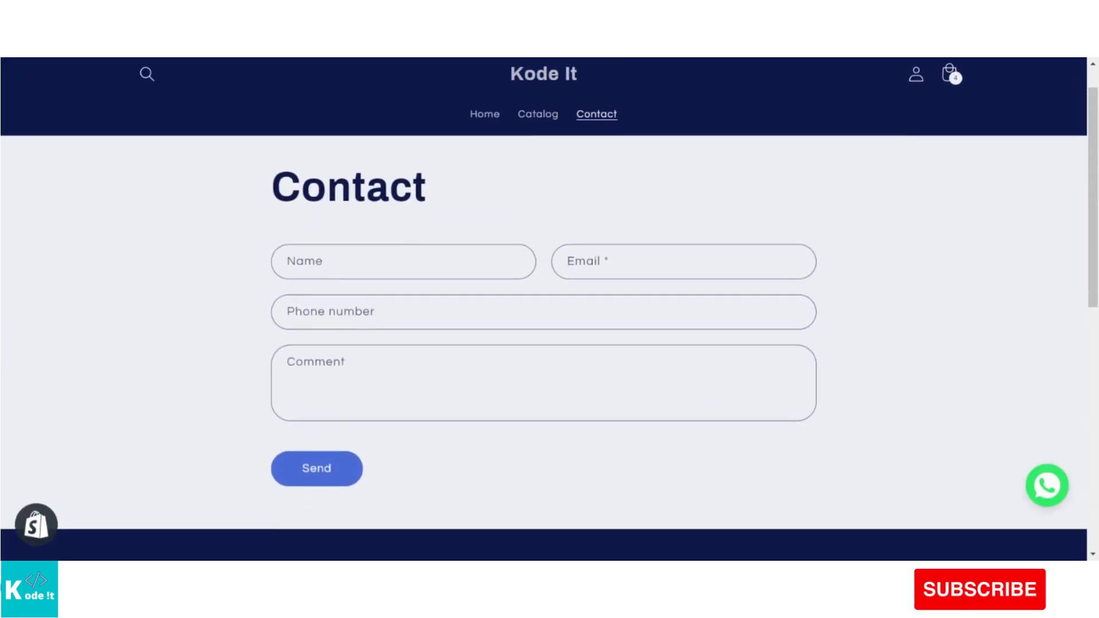
# - Open the WhatsApp chat window on the Contact page and check its display name and greeting message
pyautogui.click(1048, 490)
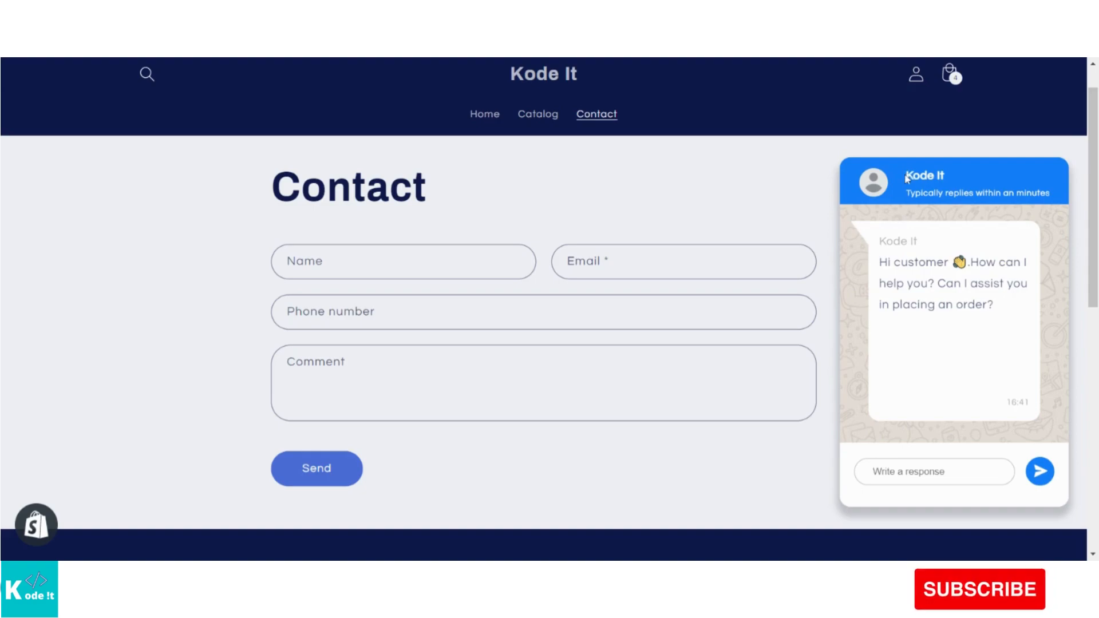
pyautogui.moveTo(907, 177); pyautogui.dragTo(952, 177)
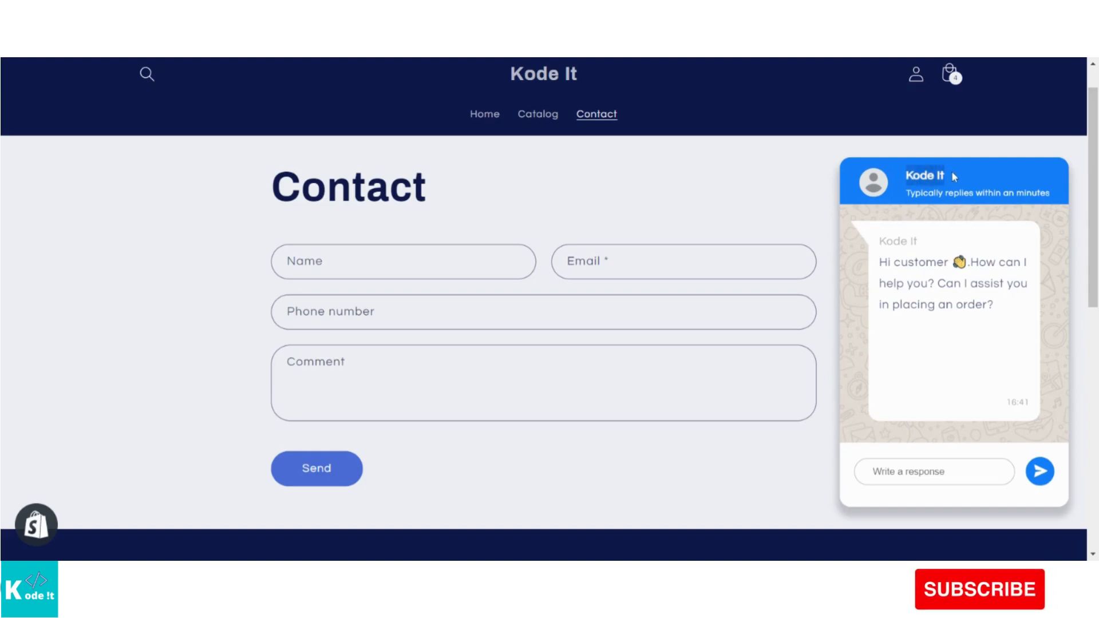
pyautogui.click(954, 174)
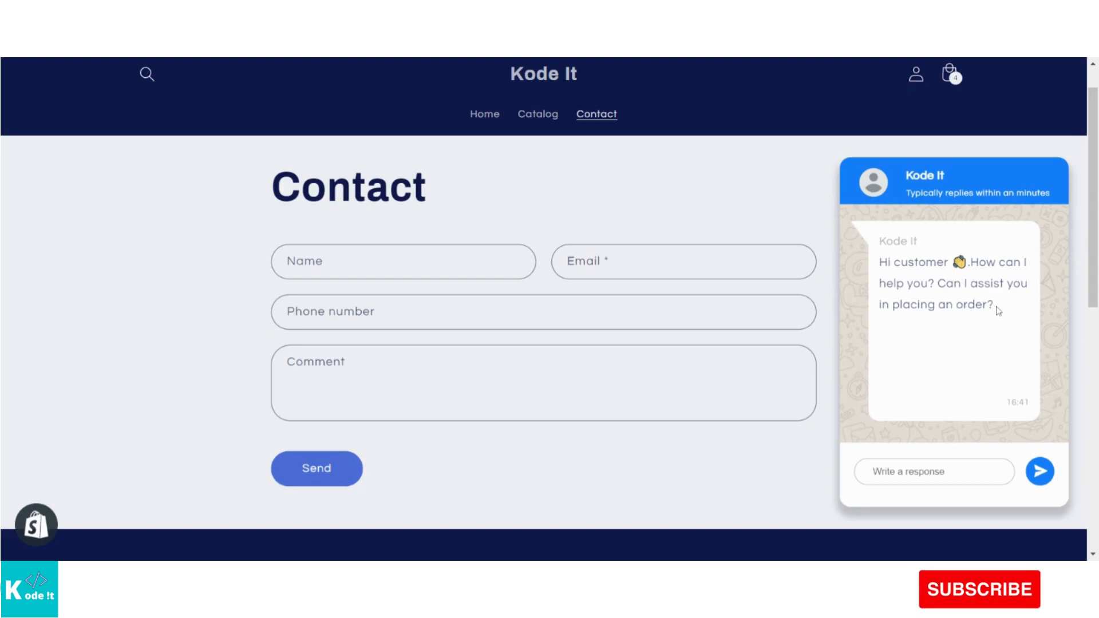
pyautogui.moveTo(999, 311); pyautogui.dragTo(882, 275)
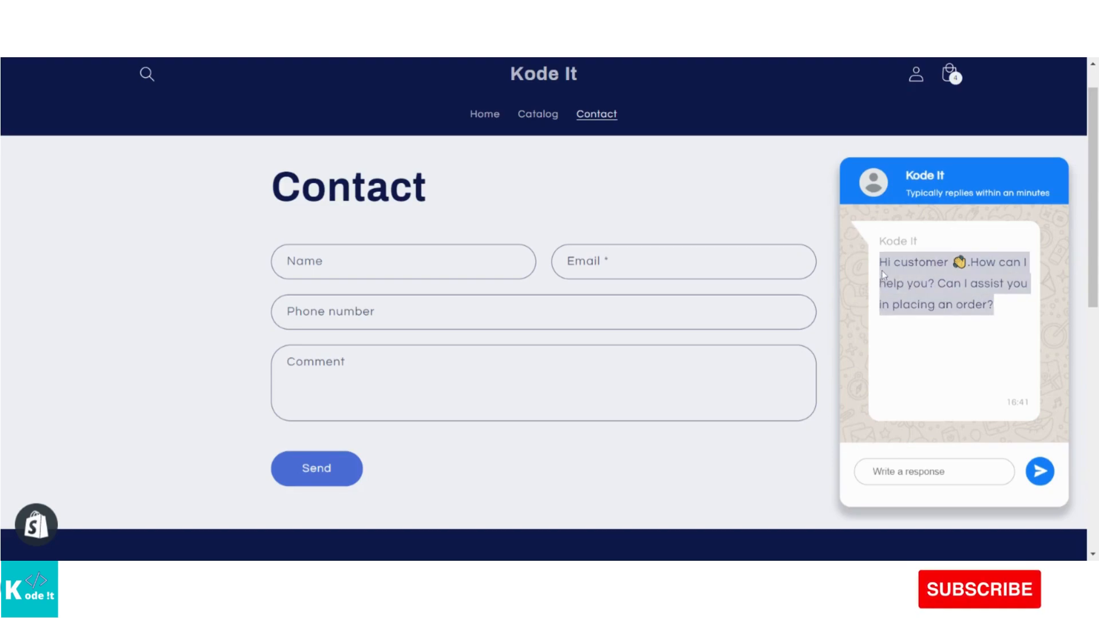
pyautogui.click(903, 200)
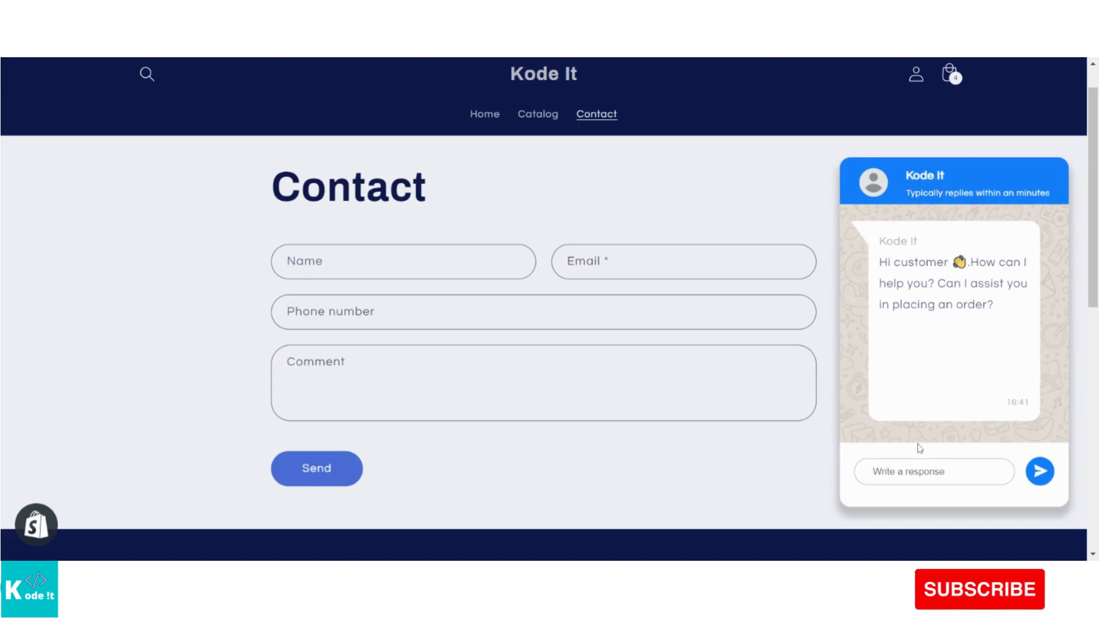
# - Write the response "hello" in the WhatsApp chat window and send it
pyautogui.write('hee')
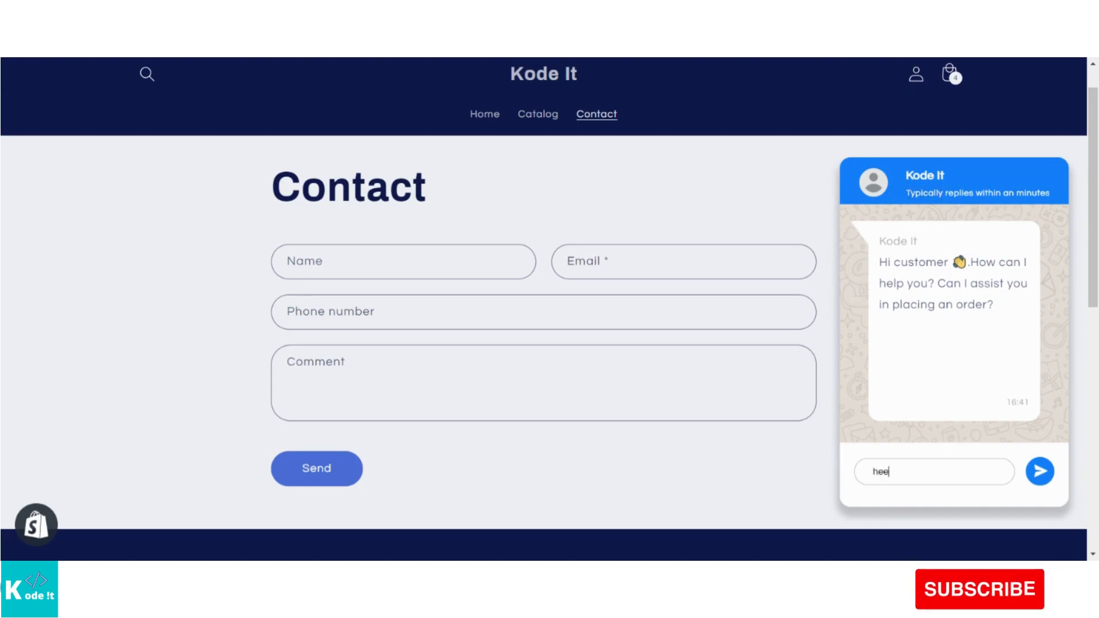
pyautogui.press('BackSpace')
pyautogui.write('llo')
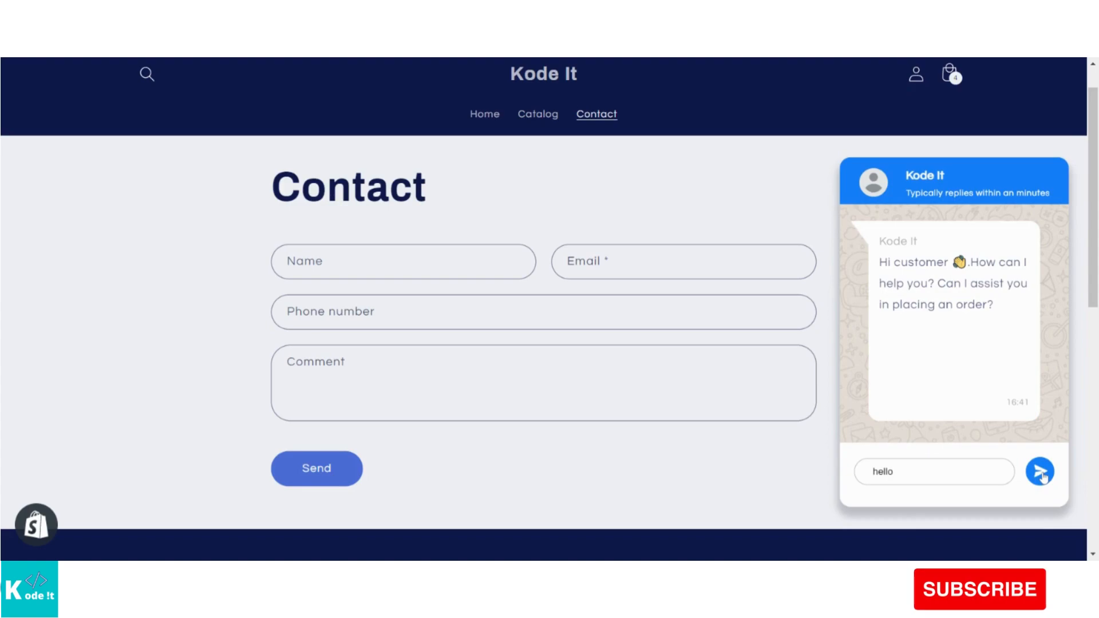
pyautogui.click(1043, 476)
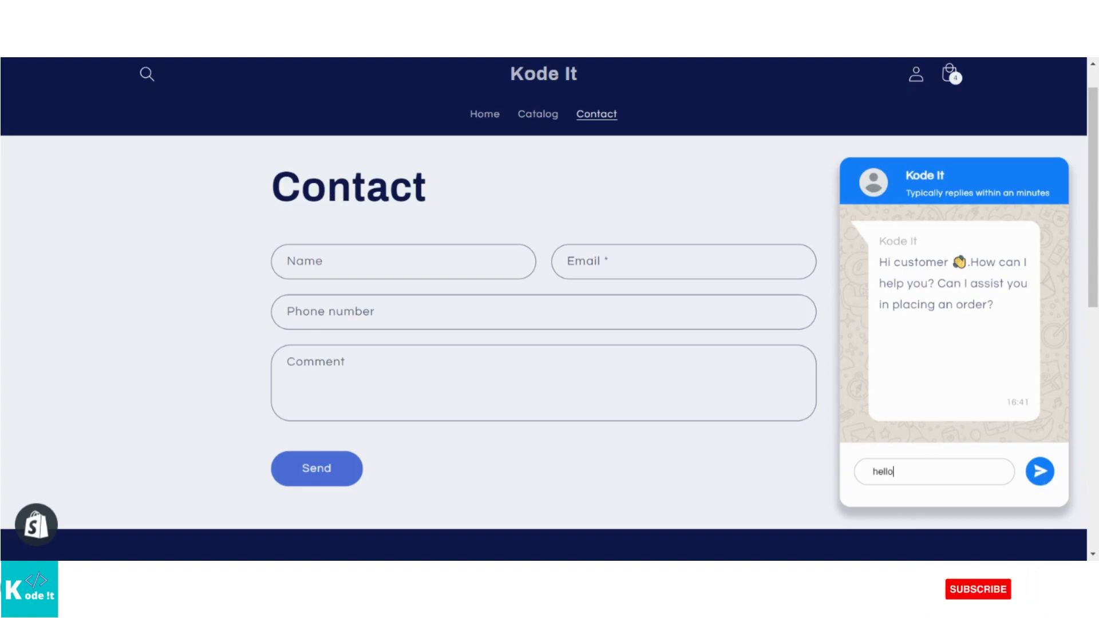